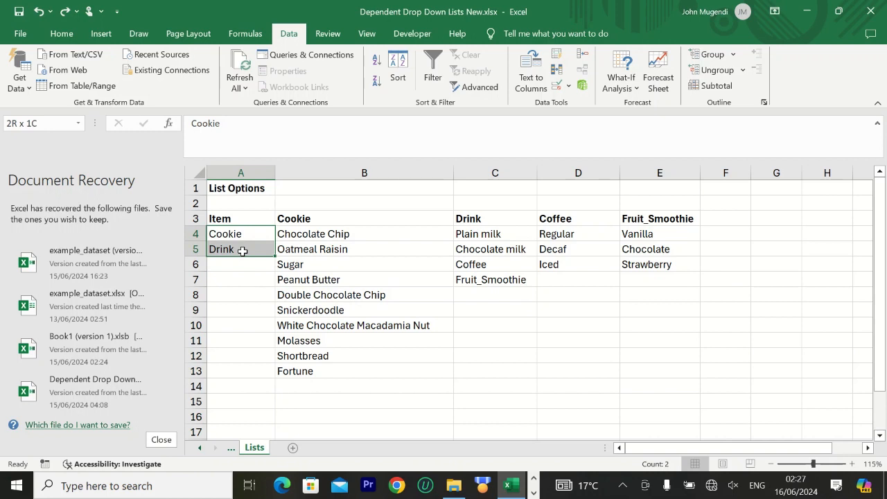
Step: Check the range names assigned to the Cookie, Drink, Coffee and Fruit_Smoothie option lists in row 4 downward
click(45, 123)
key(BackSpace)
drag(298, 235, 307, 367)
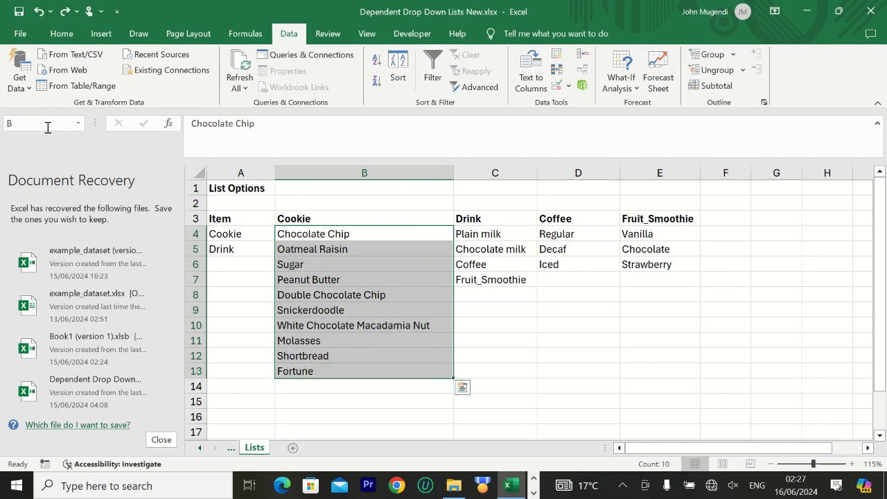
click(79, 124)
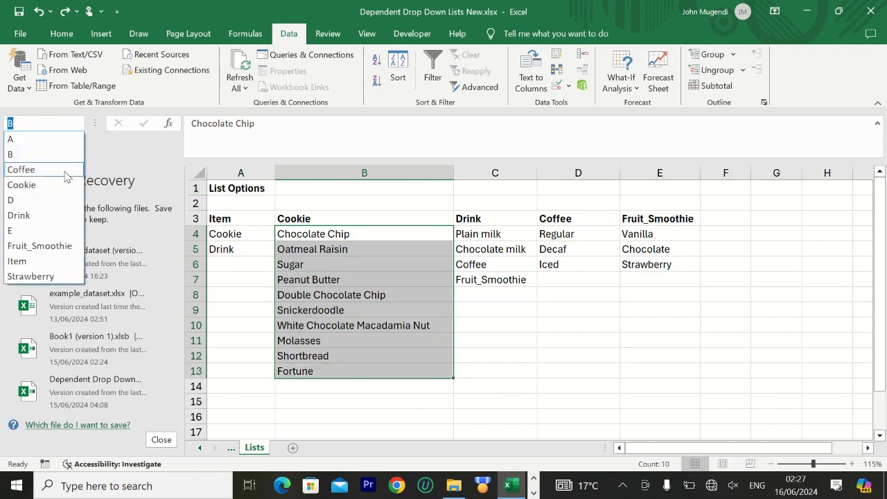
click(61, 181)
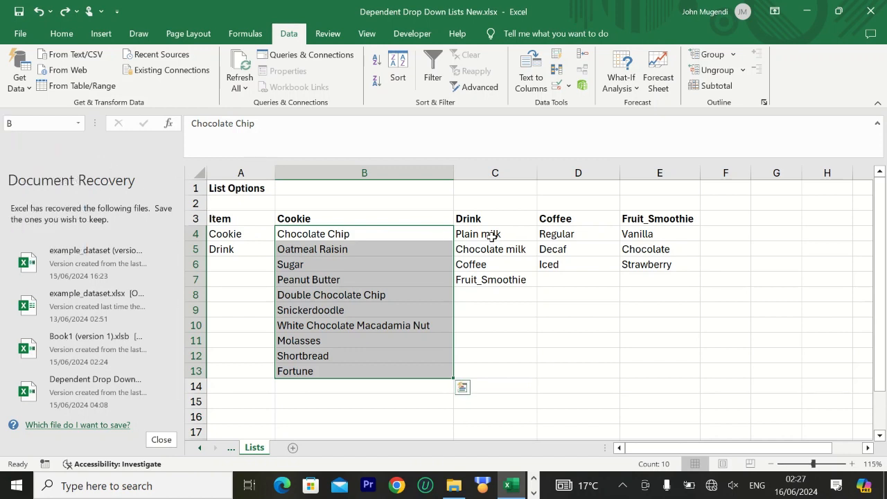
drag(491, 234, 492, 277)
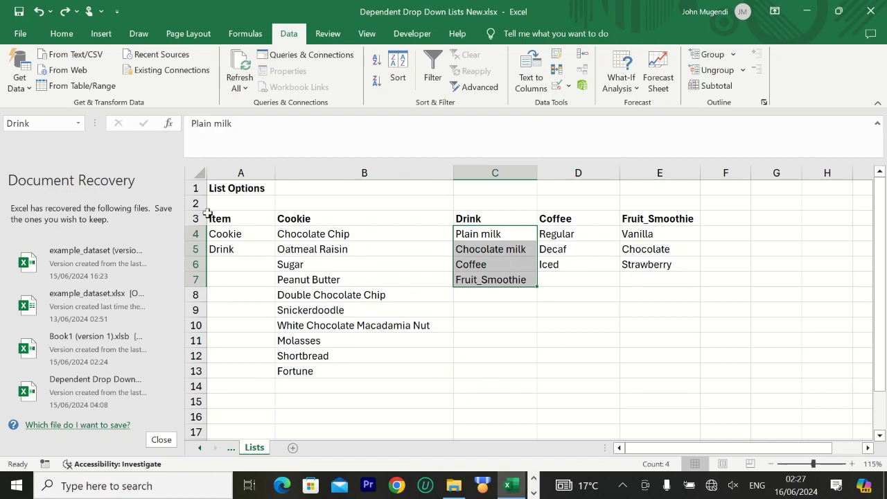
drag(577, 231, 576, 262)
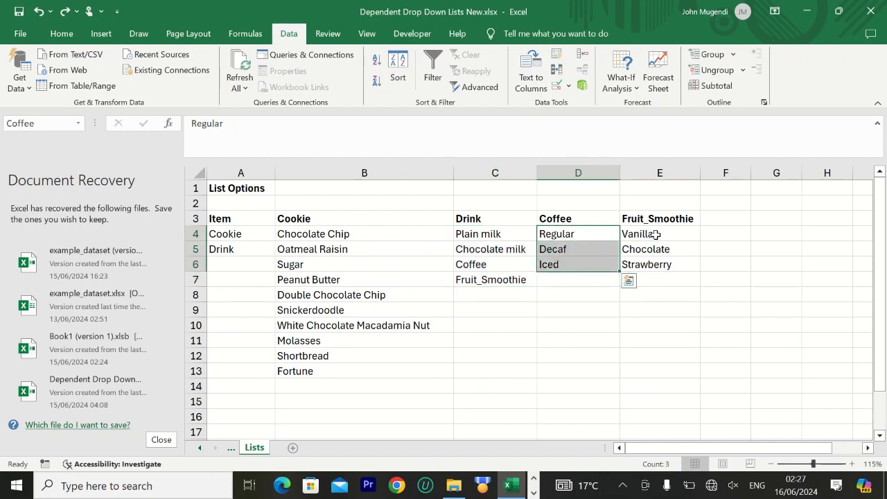
drag(655, 234, 654, 261)
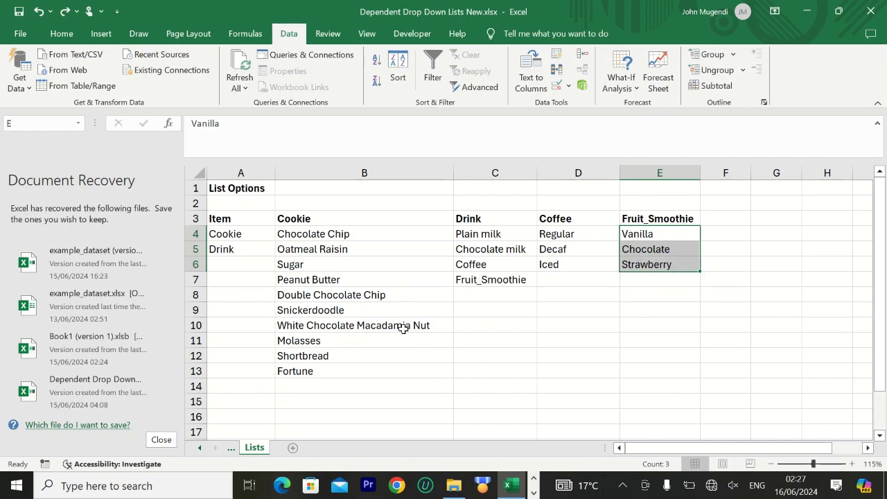
Step: Fill the empty range C14:G20 below the lists with a light green colour
scroll(425, 382, down, 1)
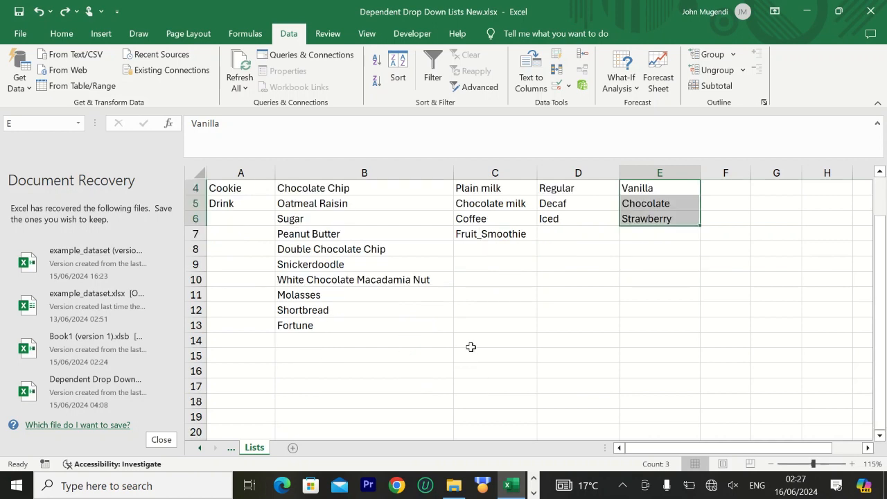
drag(472, 337, 761, 432)
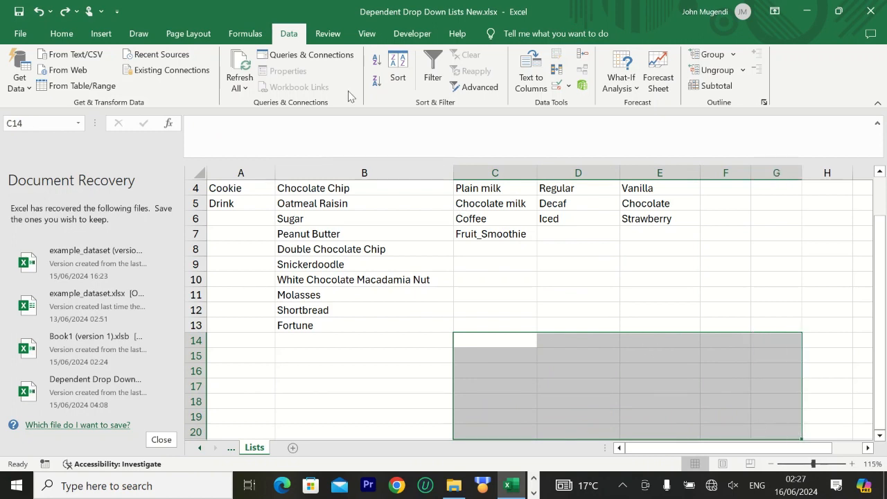
click(62, 34)
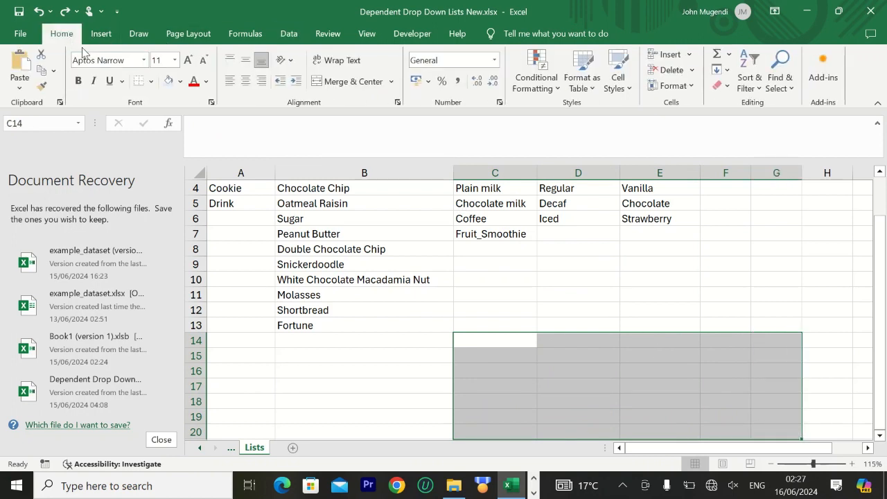
click(181, 82)
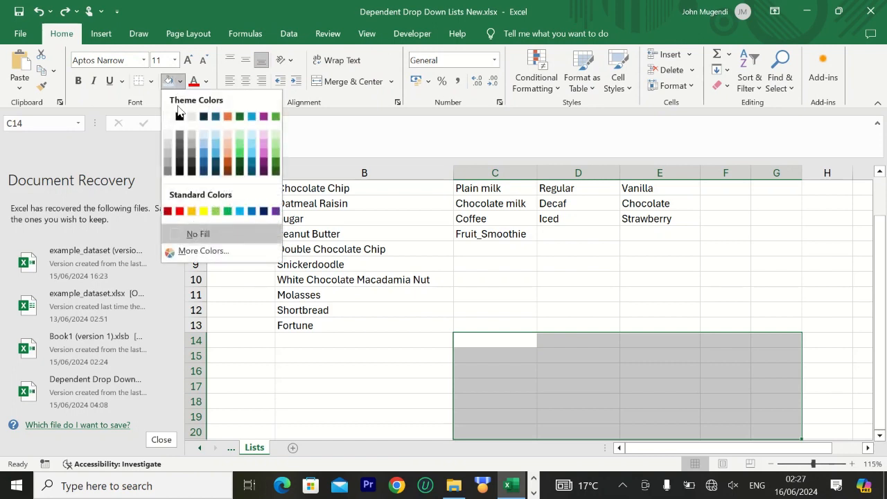
click(275, 144)
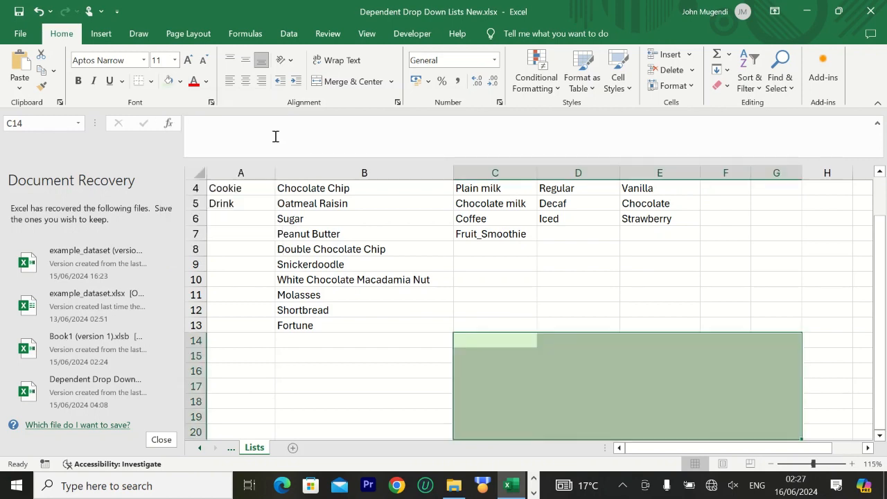
Step: Enter the headings Item, Cookie, Drink and Coffee in cells C14 to F14 of the green area
scroll(565, 345, down, 1)
click(491, 305)
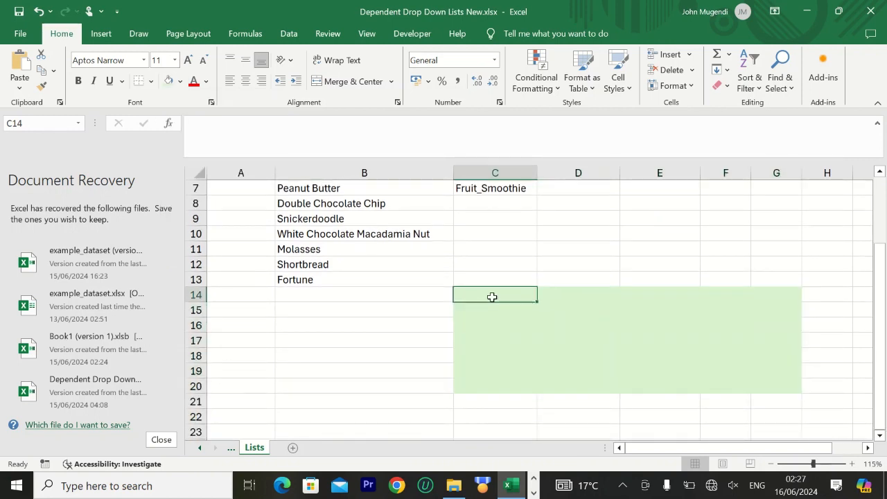
scroll(490, 308, up, 2)
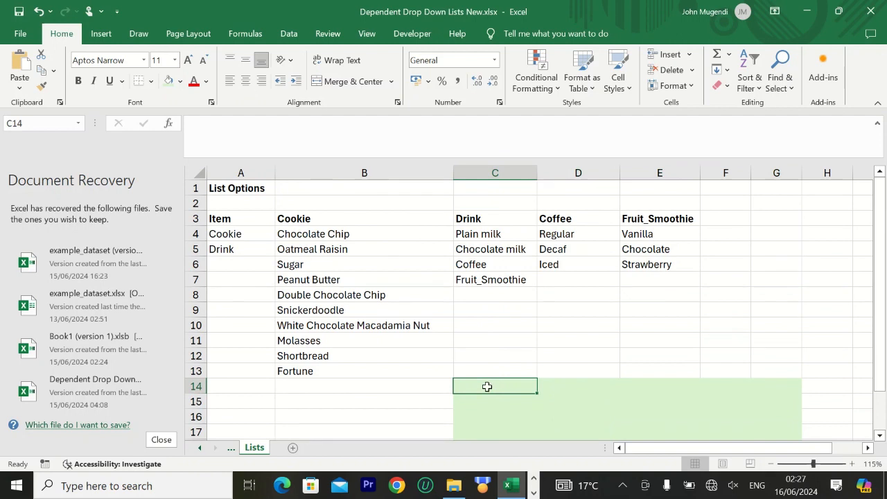
text(Item)
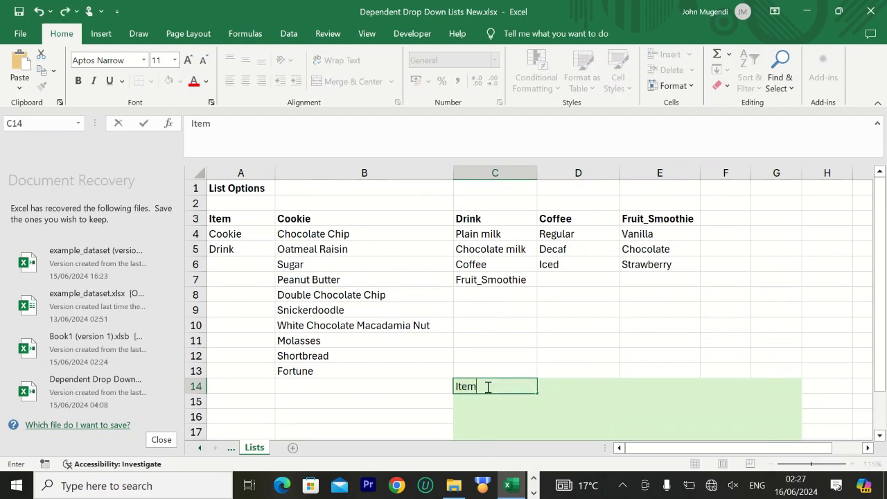
click(588, 391)
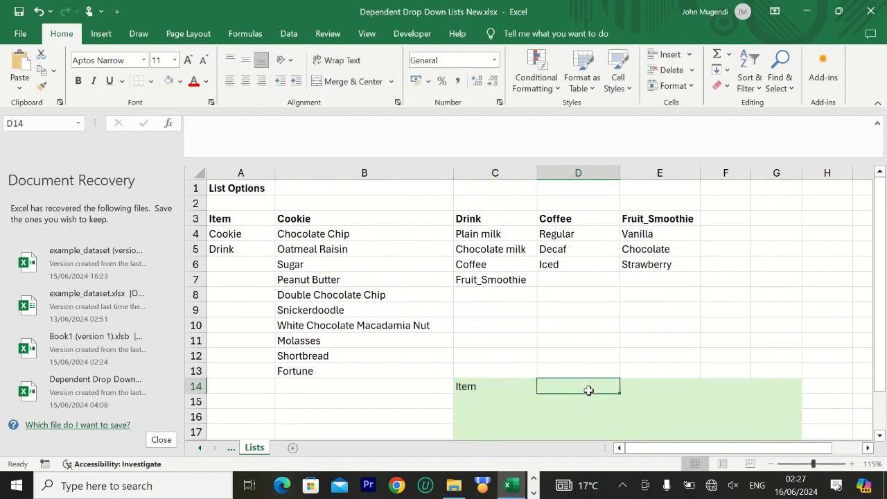
text(Cookie)
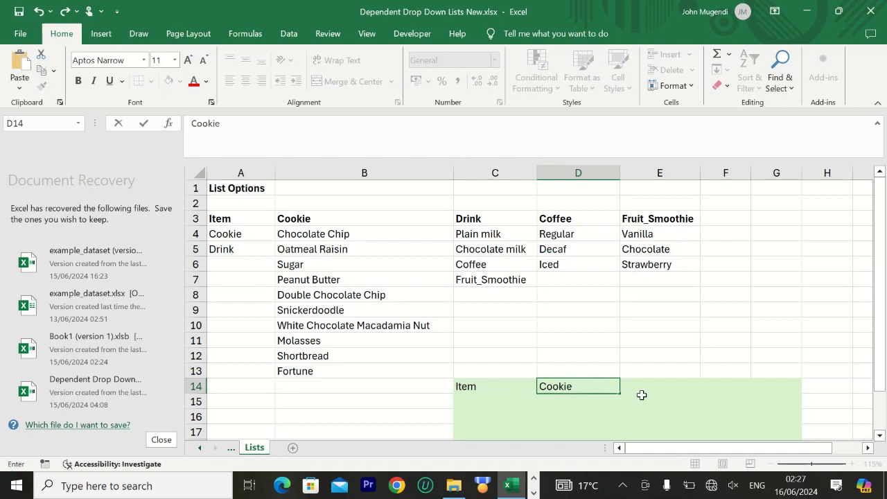
click(642, 395)
click(645, 387)
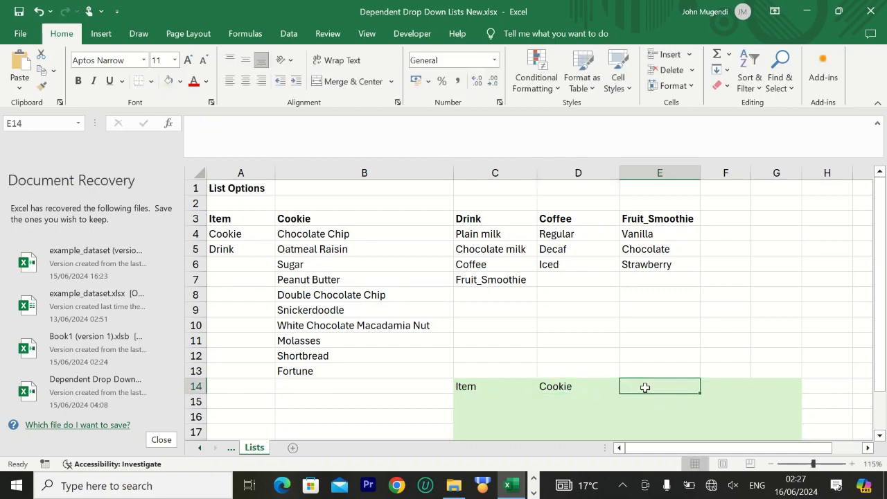
text(Drink)
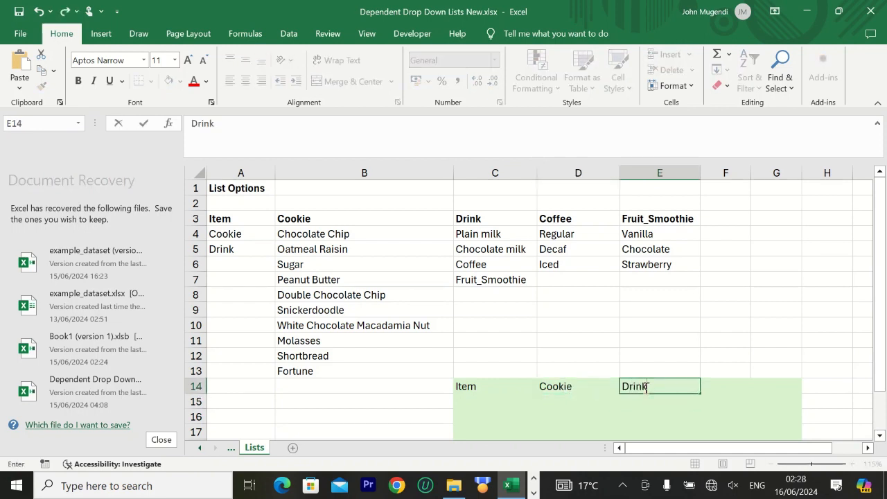
click(725, 389)
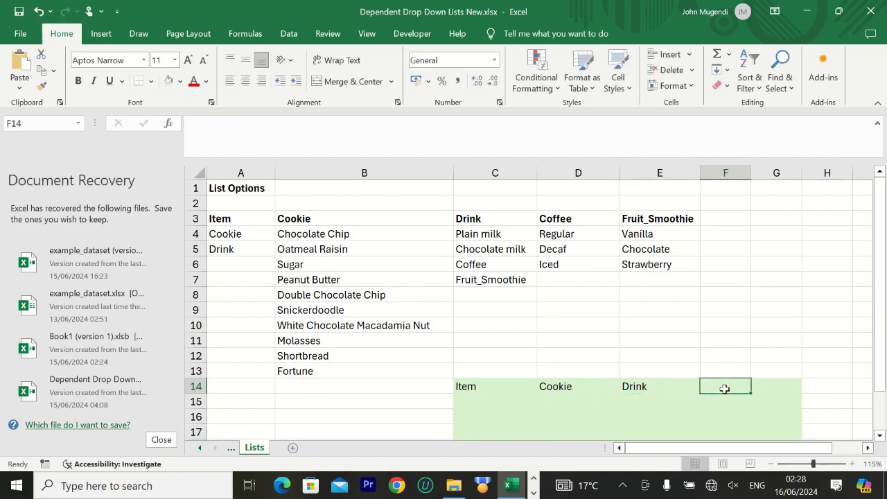
text(Cpo)
key(BackSpace)
key(BackSpace)
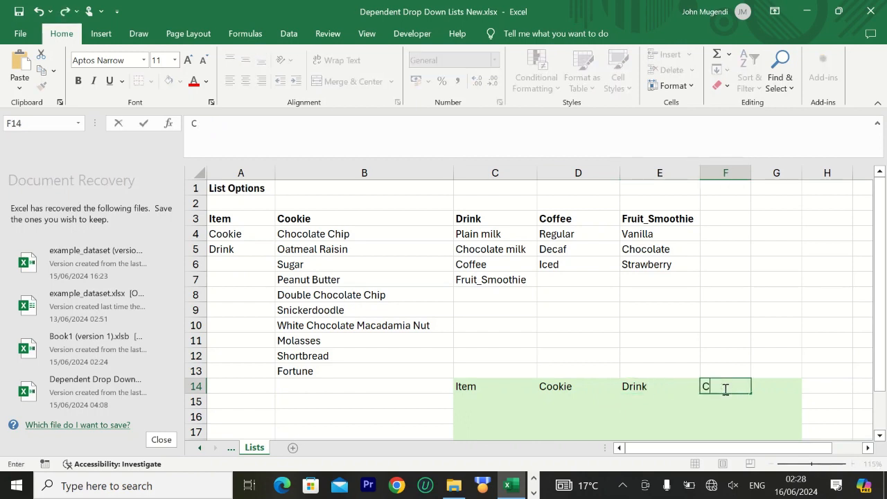
text(offee)
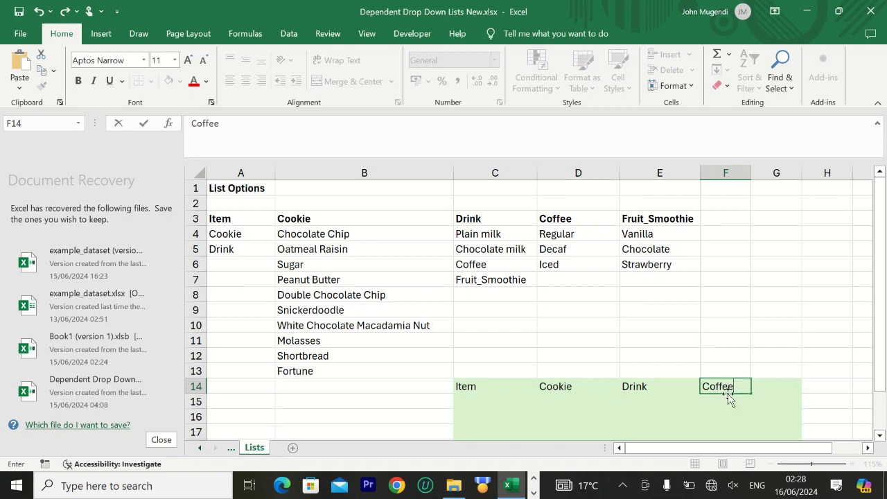
Step: Add list data validation to cell C15 with the item range A4:A5 (=A) as source, and check the drop-down's options
click(484, 405)
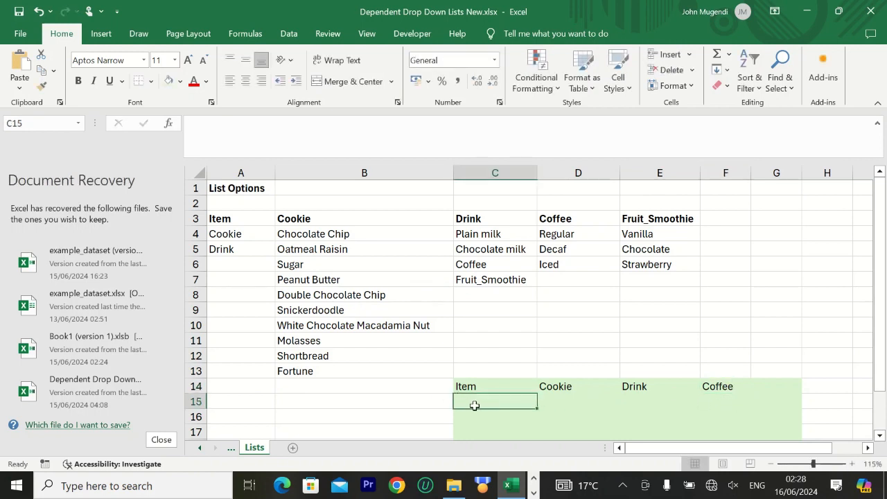
click(288, 33)
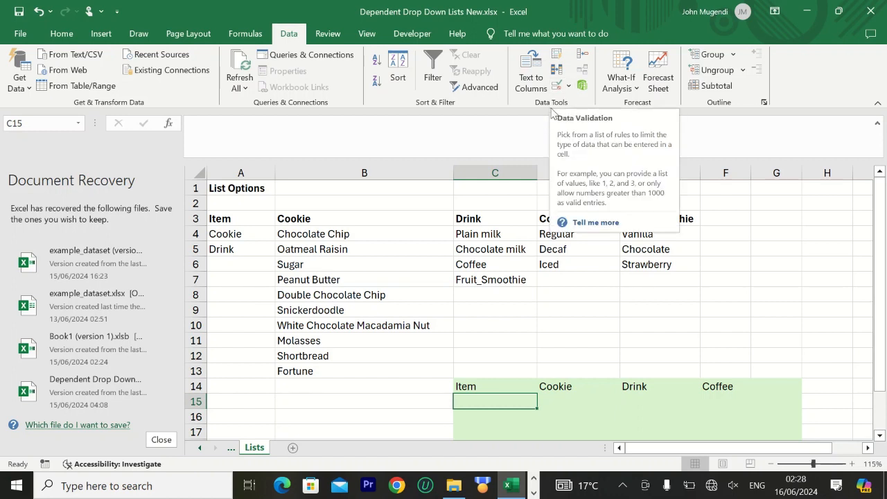
click(569, 86)
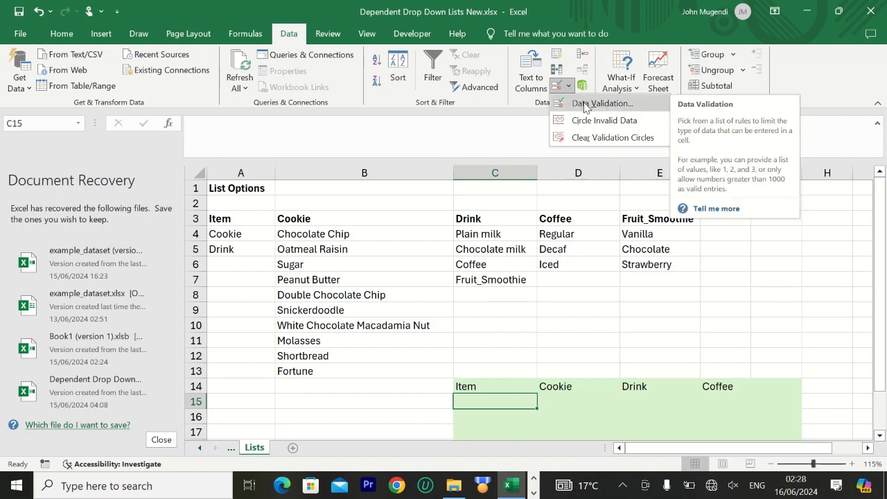
click(584, 105)
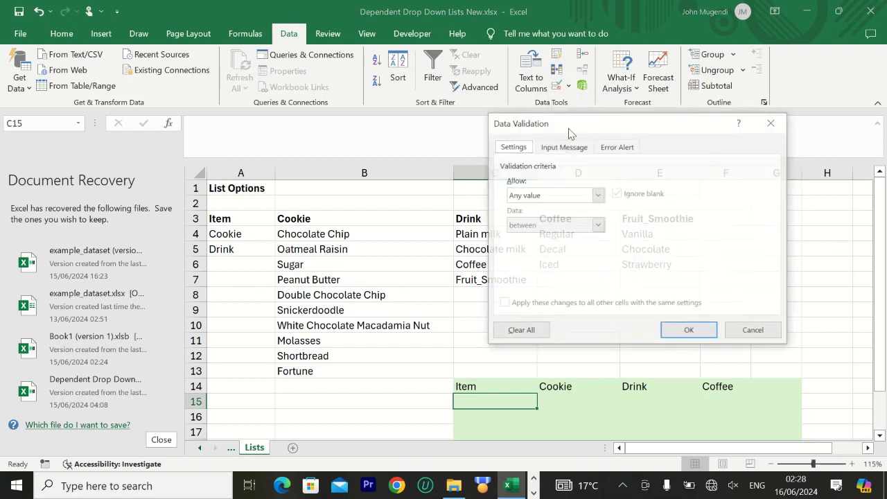
click(597, 193)
click(573, 237)
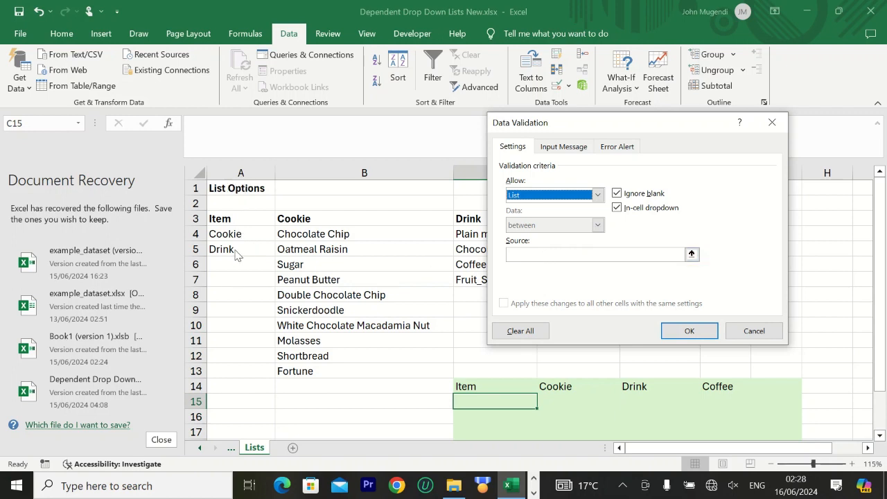
click(692, 255)
click(692, 255)
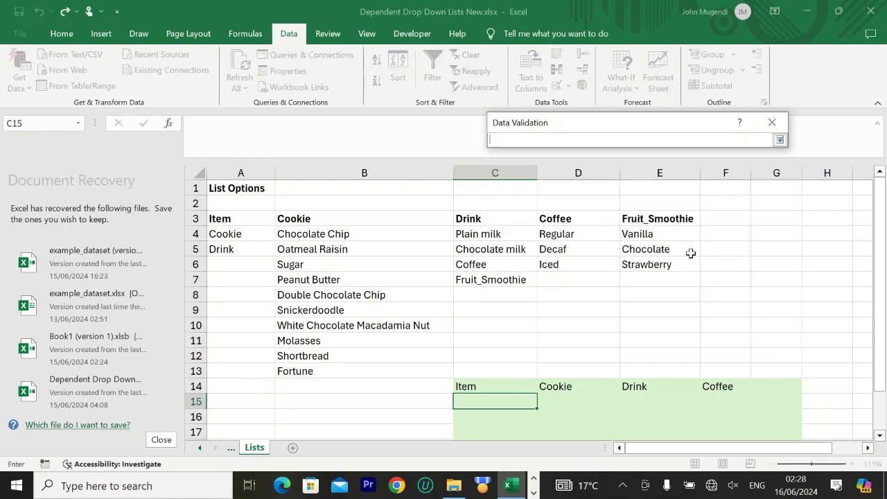
drag(242, 233, 241, 249)
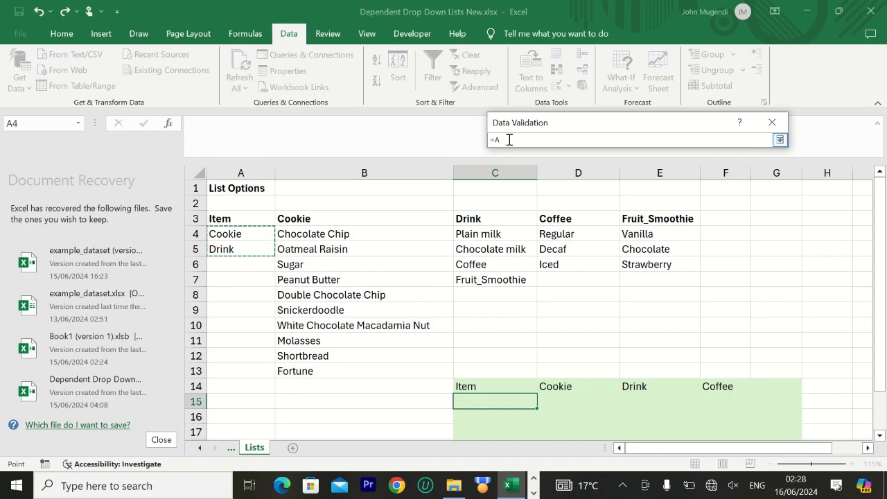
key(Return)
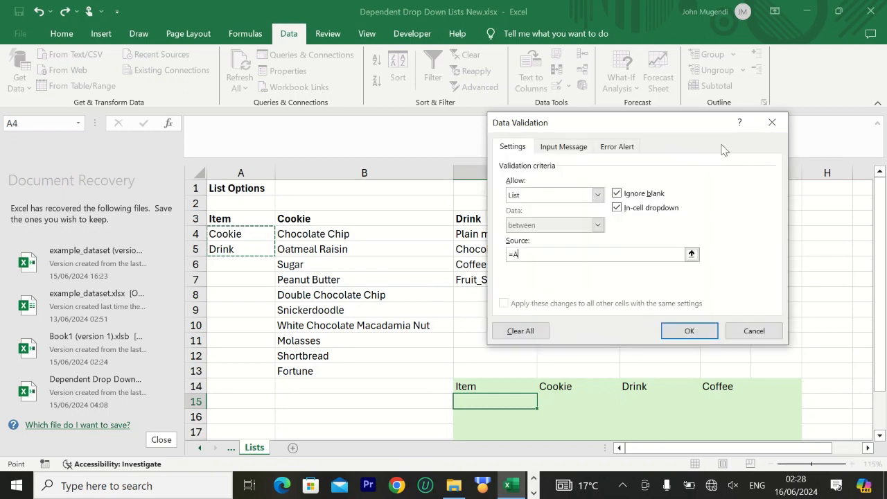
click(688, 331)
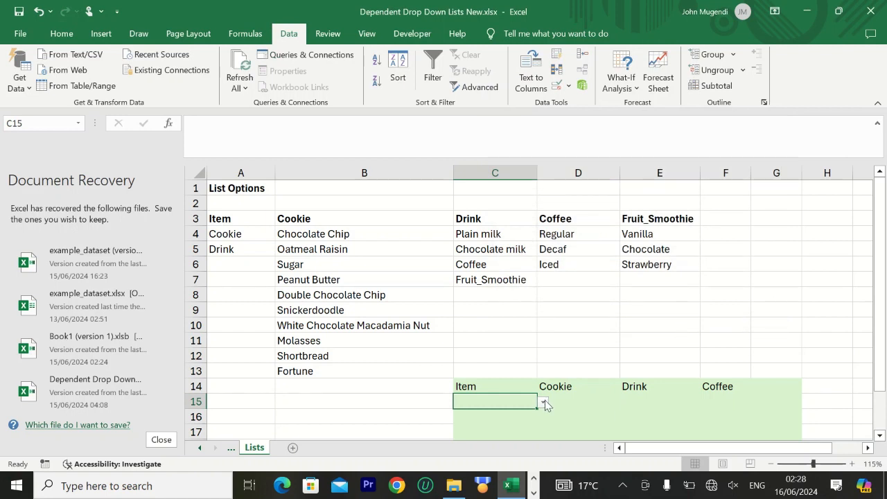
click(544, 403)
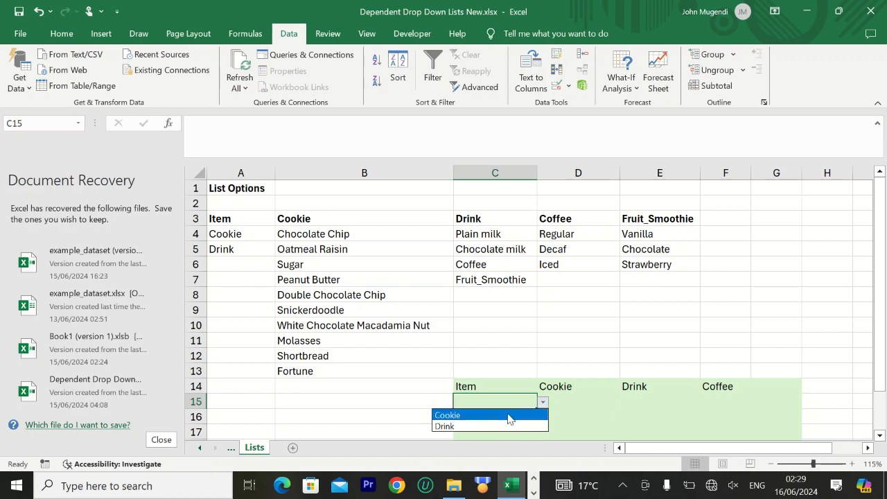
Step: Add list data validation to cell D15 with the cookie range B4:B13 (=B) as source
click(585, 404)
click(583, 399)
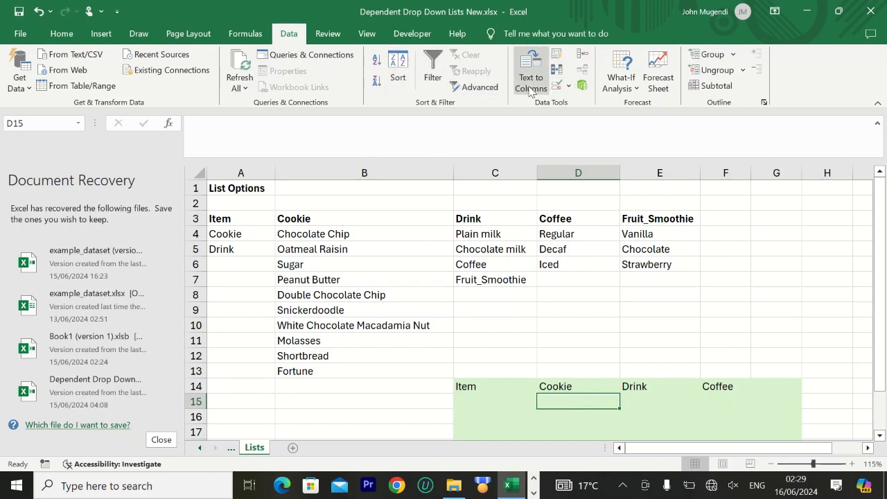
click(569, 86)
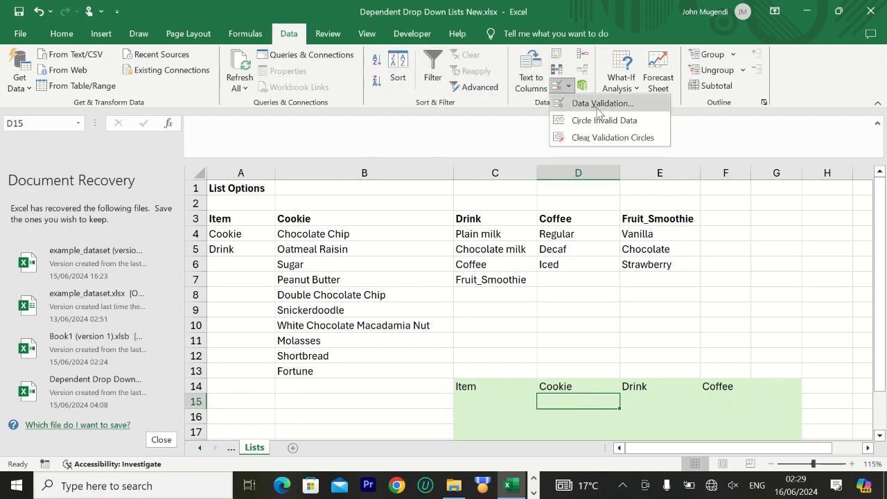
click(600, 104)
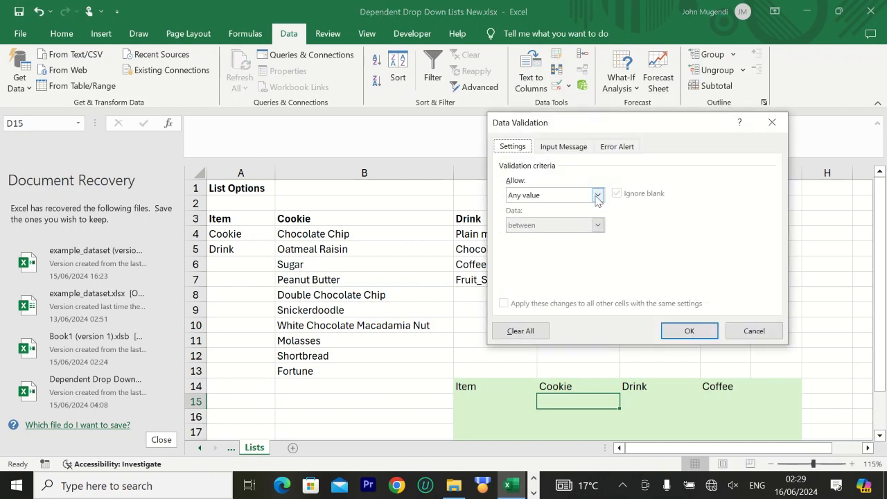
click(597, 195)
click(548, 243)
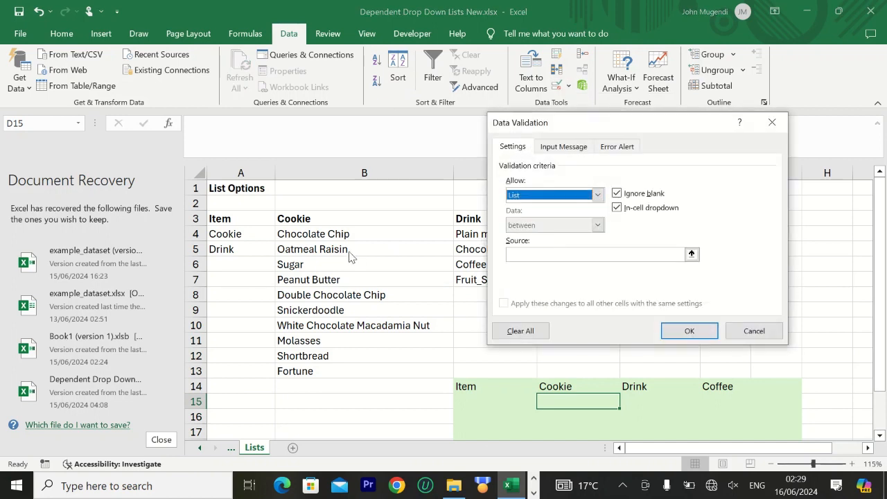
click(691, 253)
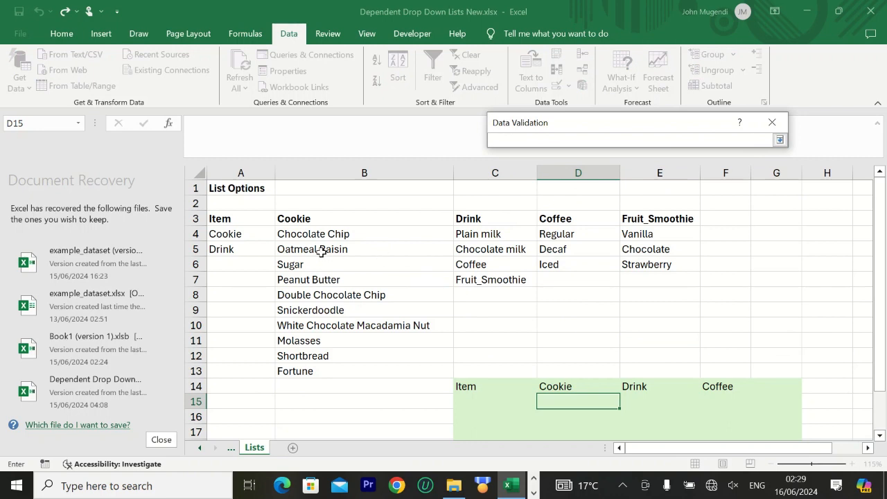
drag(322, 235, 323, 365)
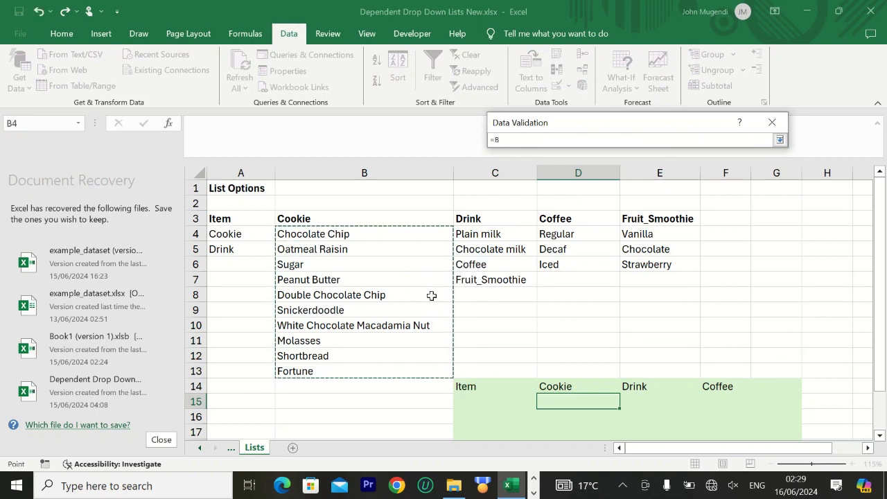
click(780, 139)
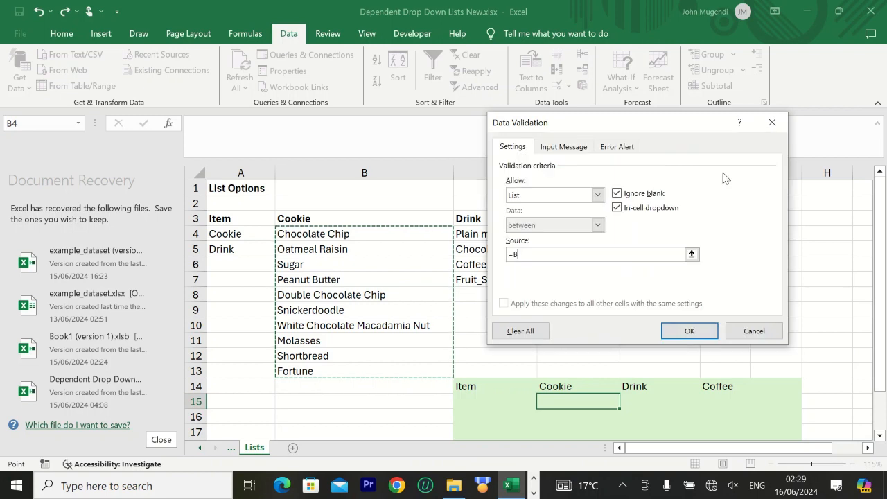
click(695, 336)
Step: Choose Cookie as the item in C15 and check the options offered by D15's drop-down
scroll(604, 346, down, 1)
click(506, 356)
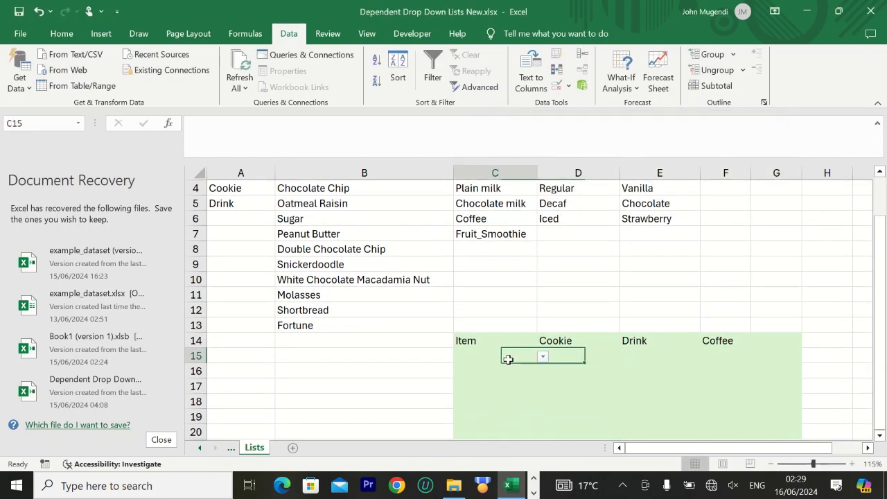
click(544, 357)
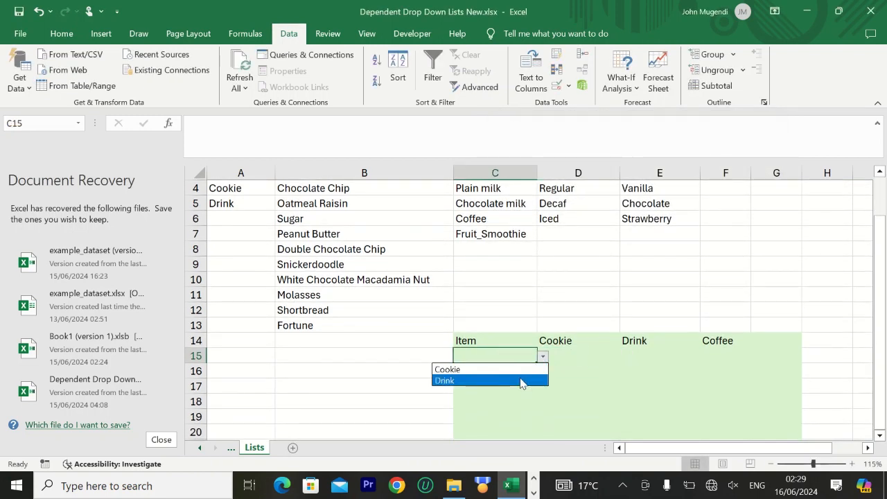
click(521, 373)
click(582, 353)
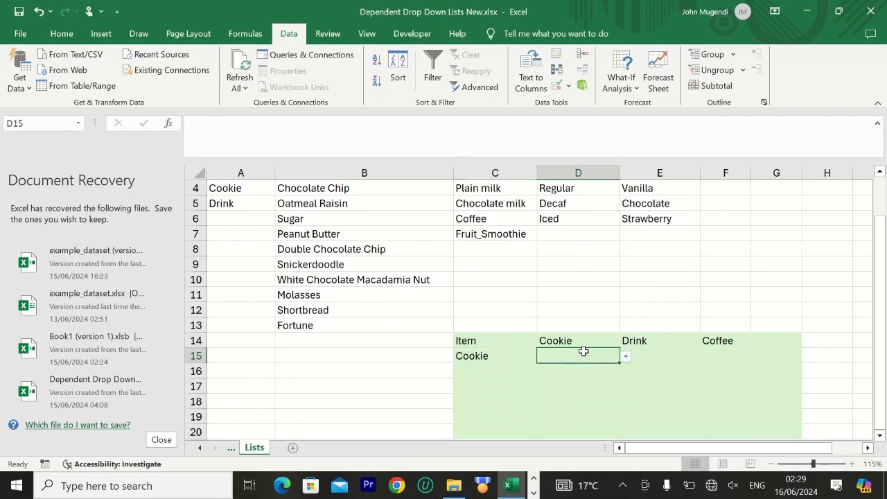
click(626, 356)
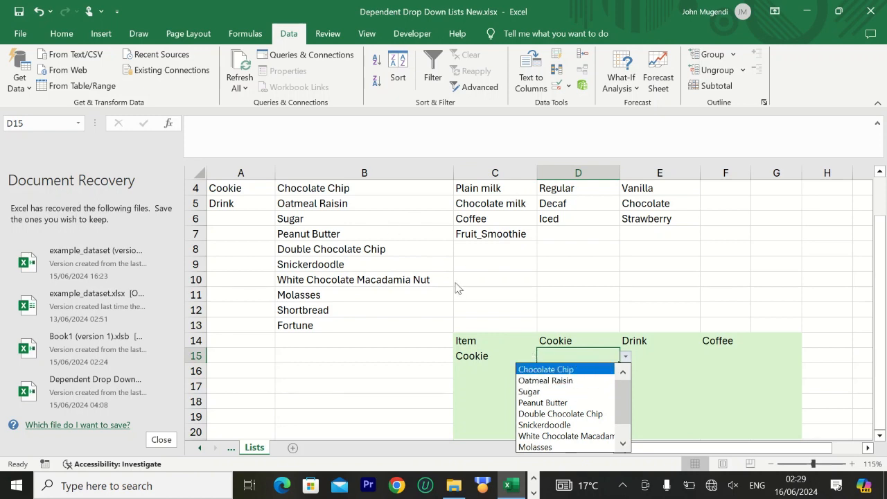
Step: Change the item in C15 to Drink and check which options D15's drop-down offers
click(488, 356)
click(487, 356)
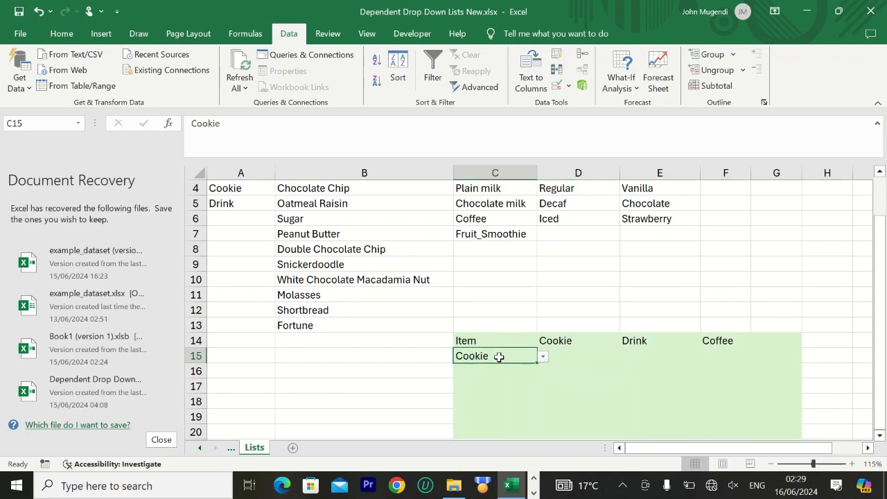
click(542, 357)
click(524, 378)
click(598, 356)
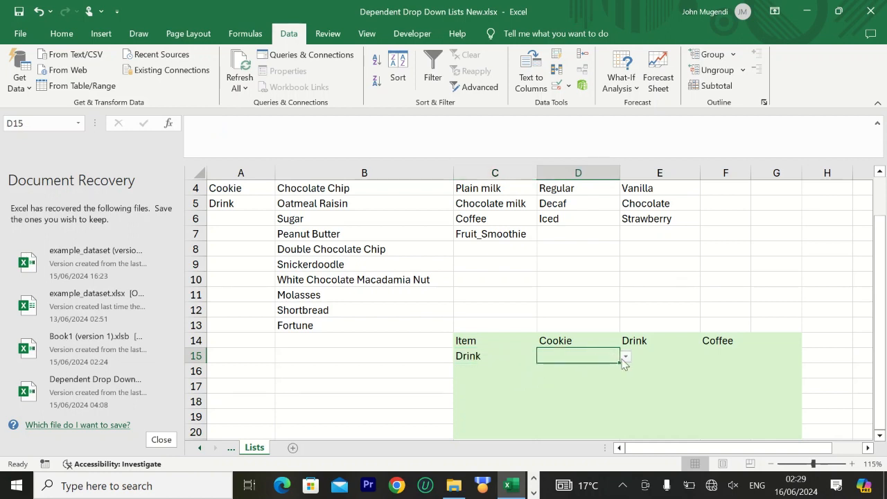
click(625, 357)
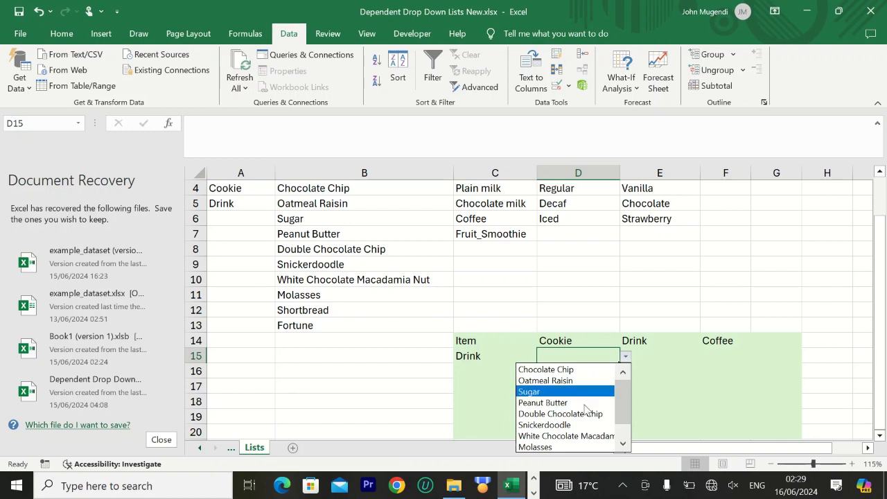
click(490, 354)
click(489, 356)
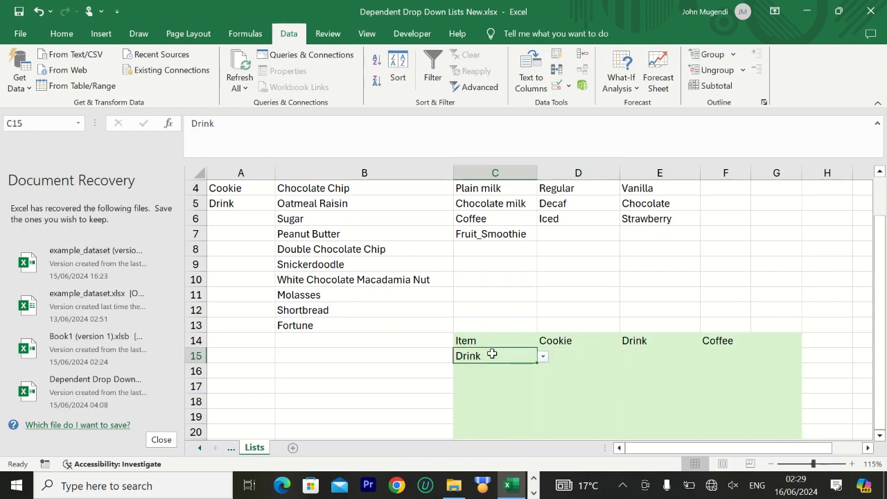
click(571, 355)
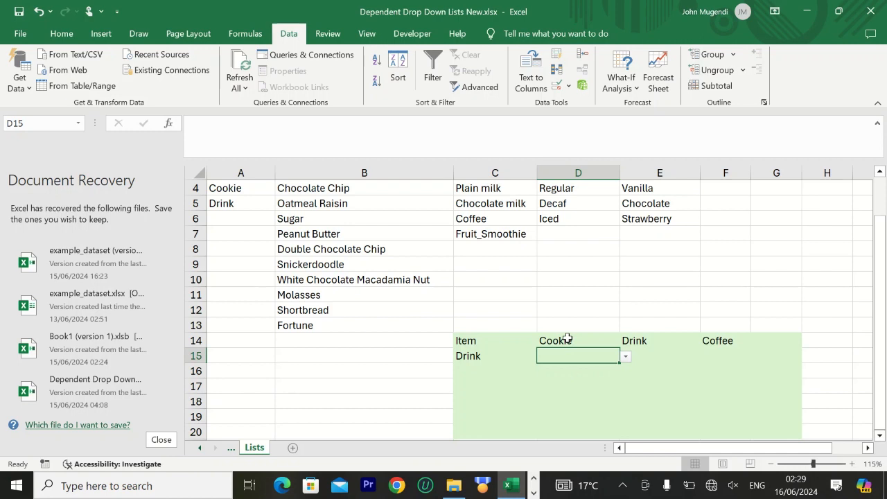
click(488, 356)
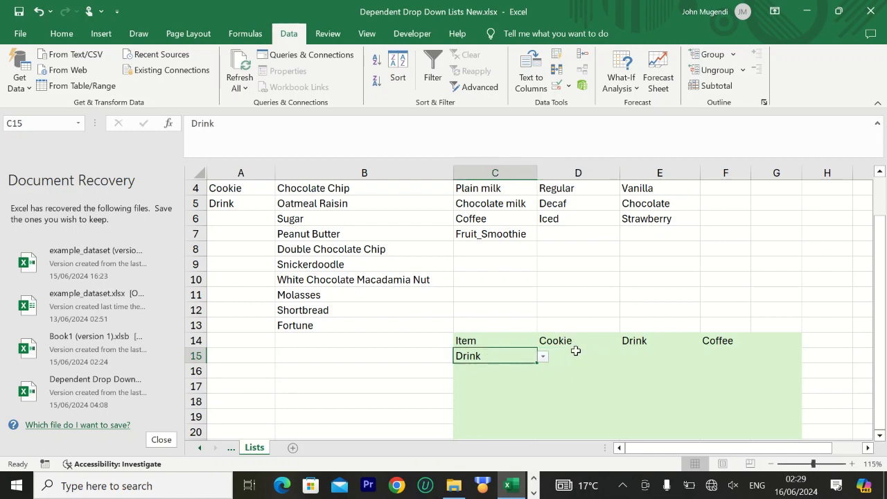
click(562, 337)
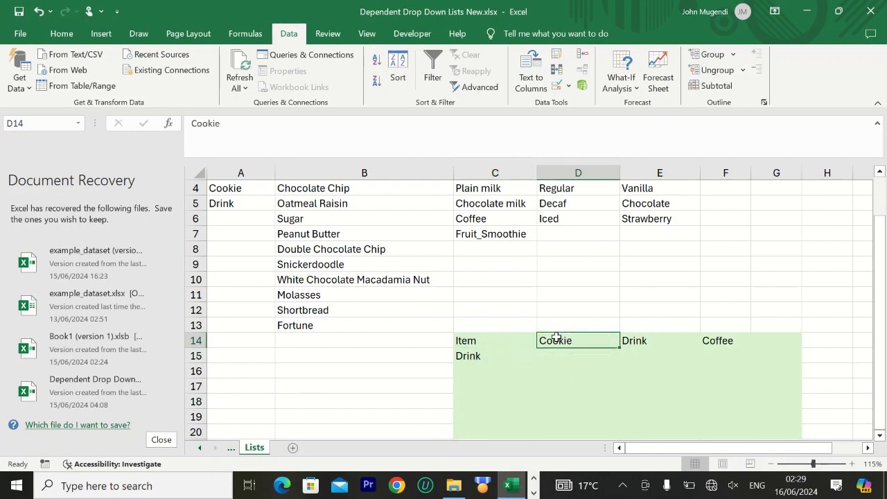
click(481, 353)
click(570, 354)
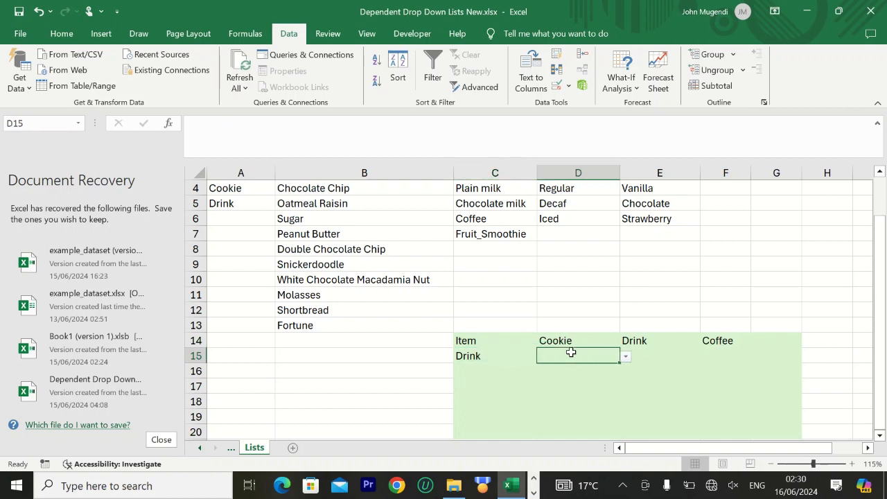
Step: Undo the item choices in C15 and the fixed-list validation in D15
key(ctrl+z)
click(575, 354)
key(ctrl+z)
Step: Add list data validation to cell D15 with =indirect(c15) as source, accepting it while C15 is empty
click(577, 353)
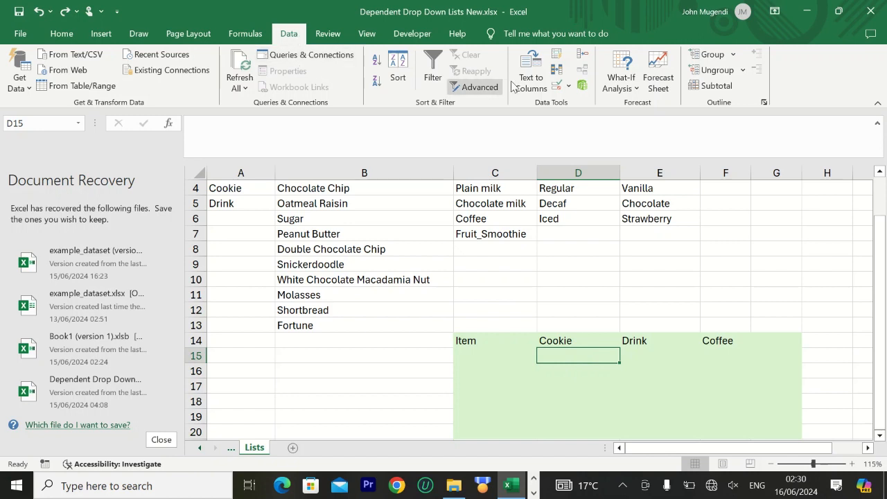
click(568, 84)
click(579, 107)
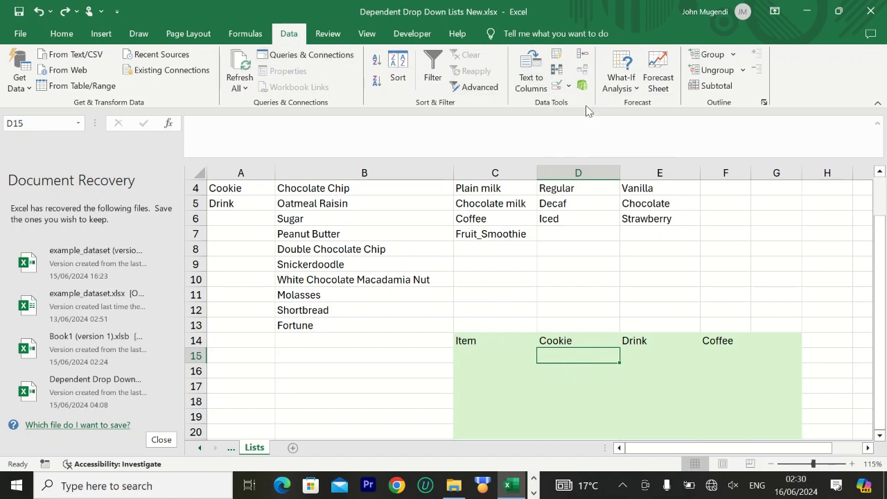
click(597, 195)
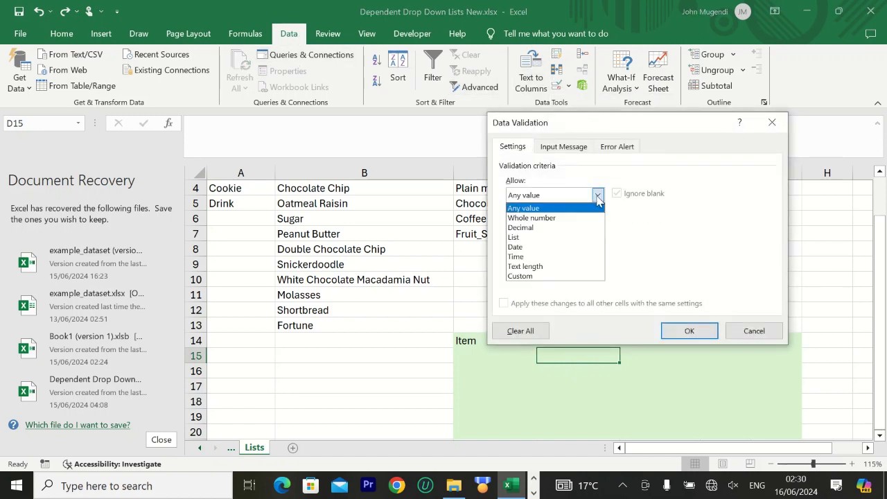
click(569, 238)
click(533, 256)
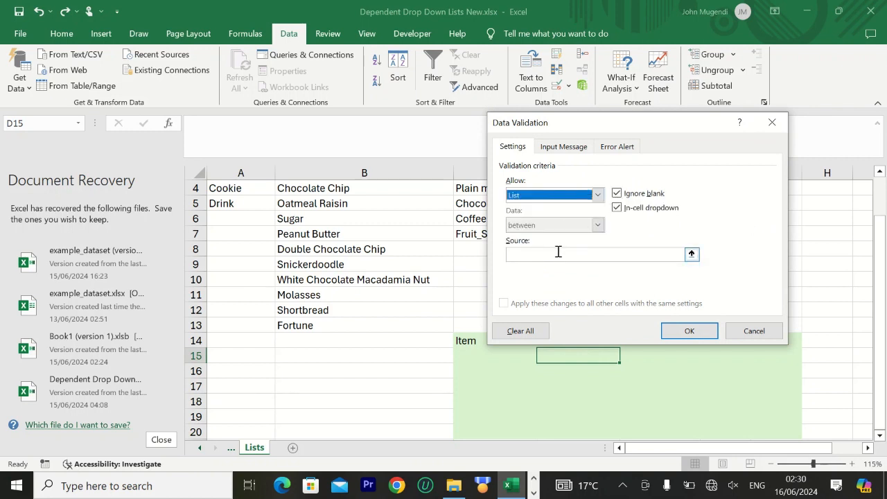
click(558, 253)
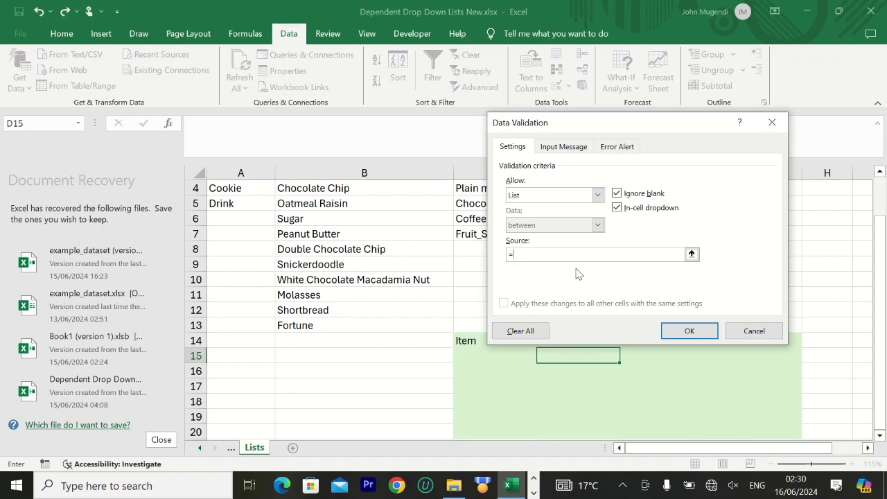
text(=indirect()
drag(580, 127, 619, 104)
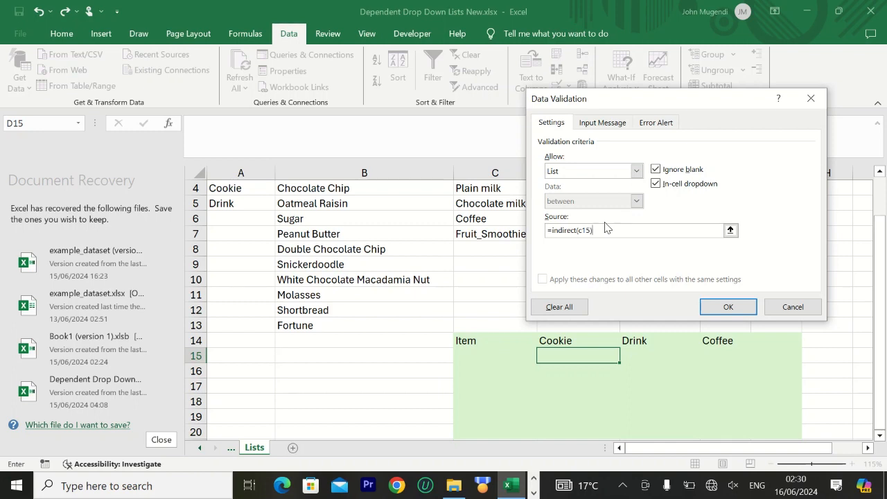
click(741, 309)
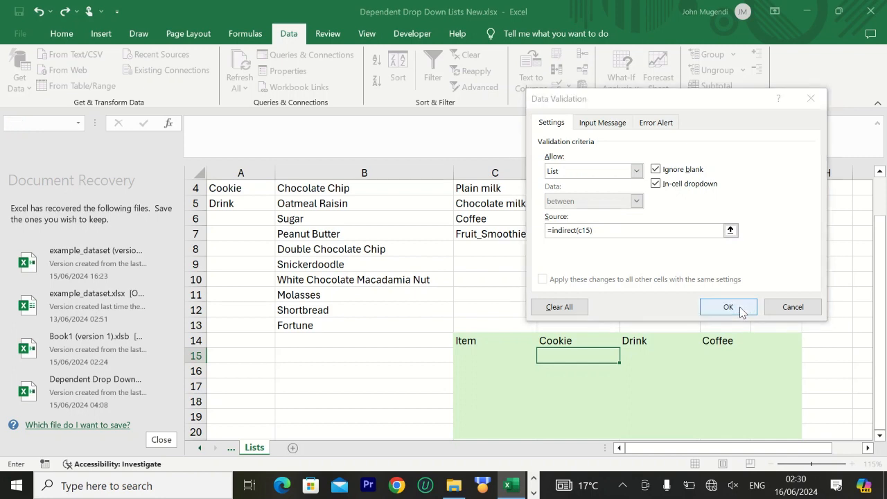
click(425, 283)
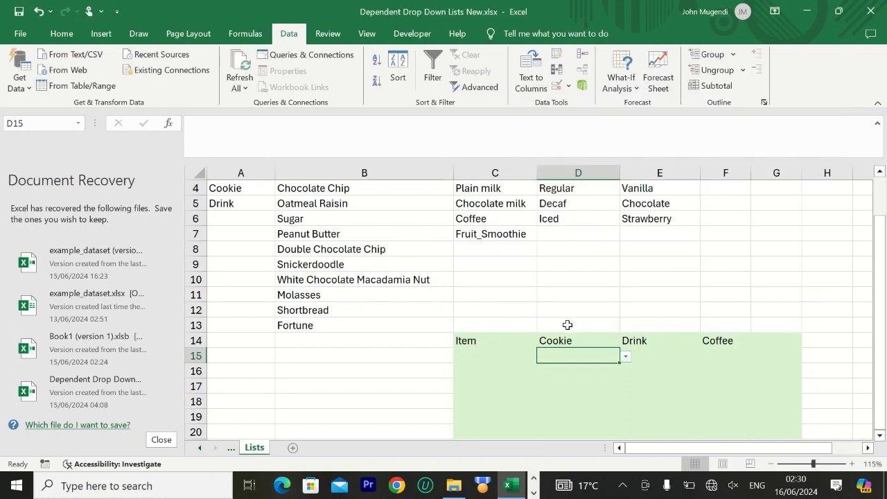
Step: Test the dependent list by choosing Cookie in C15 and viewing the options in D15
click(489, 353)
click(543, 356)
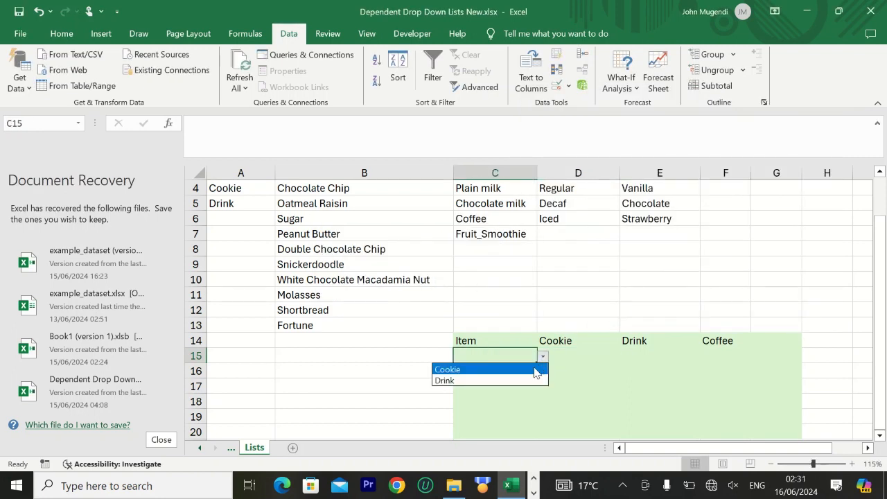
click(519, 371)
click(579, 357)
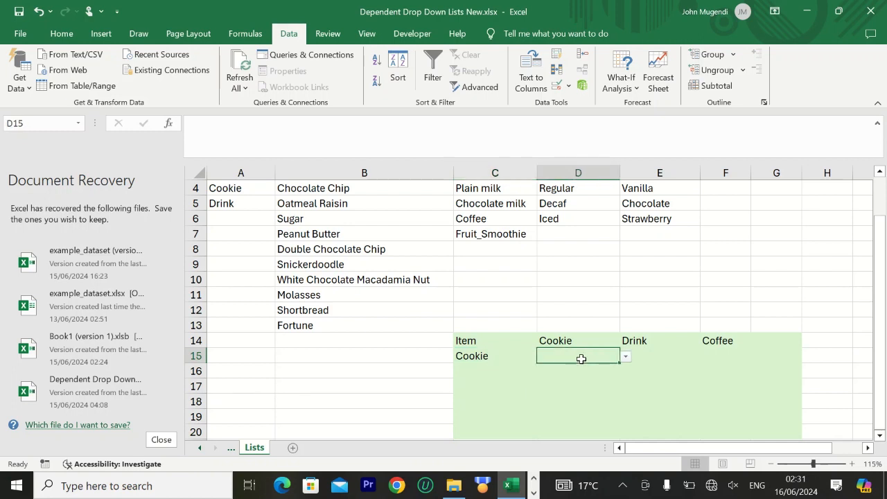
click(625, 357)
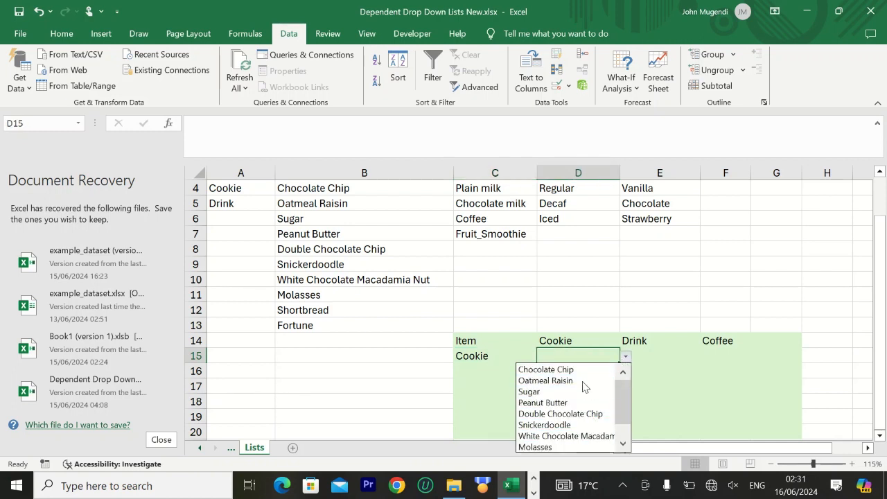
key(Escape)
Step: Switch the item in C15 to Drink and check the dependent options in D15's drop-down
click(512, 358)
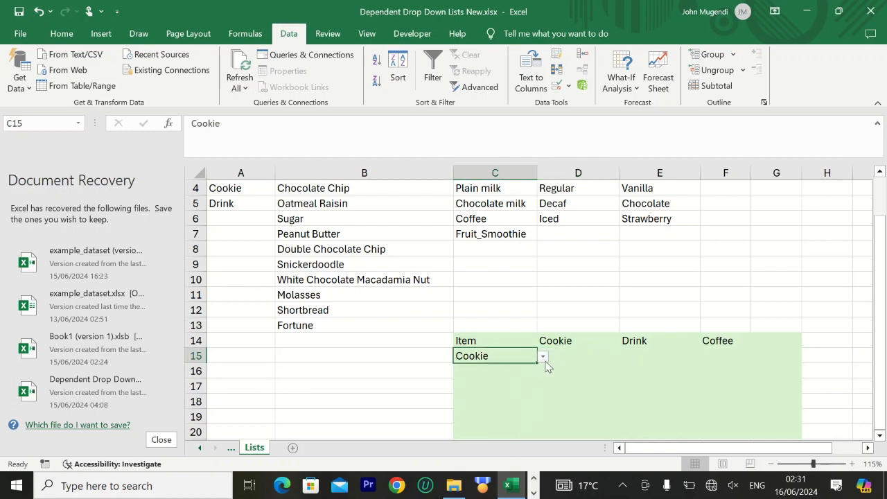
click(544, 356)
click(530, 388)
click(584, 358)
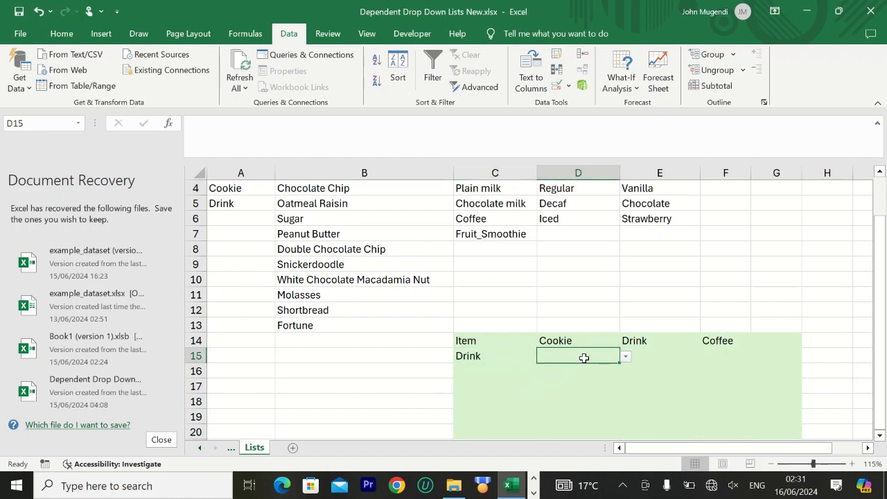
click(625, 357)
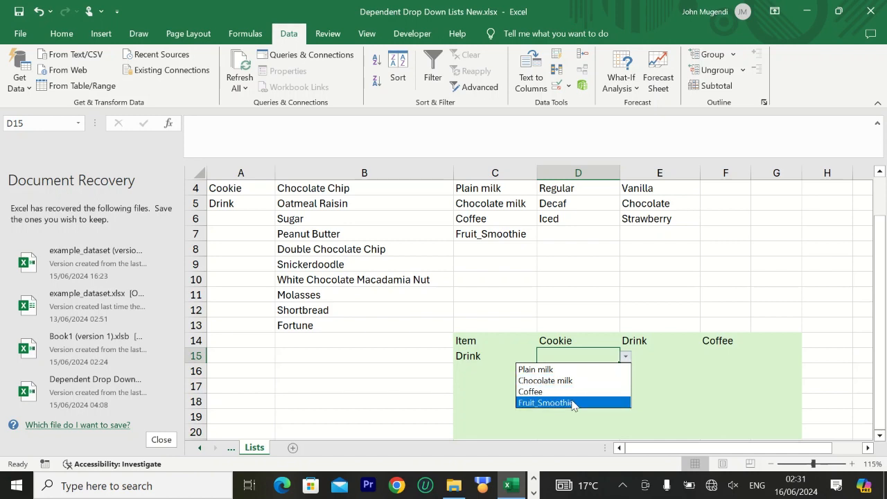
Step: Rename the header in D14 to Cookie/Drink
click(587, 339)
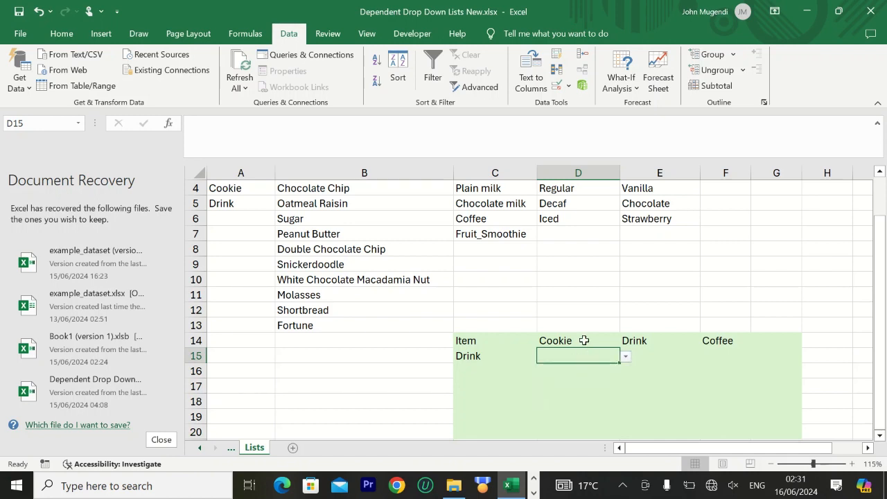
double_click(585, 341)
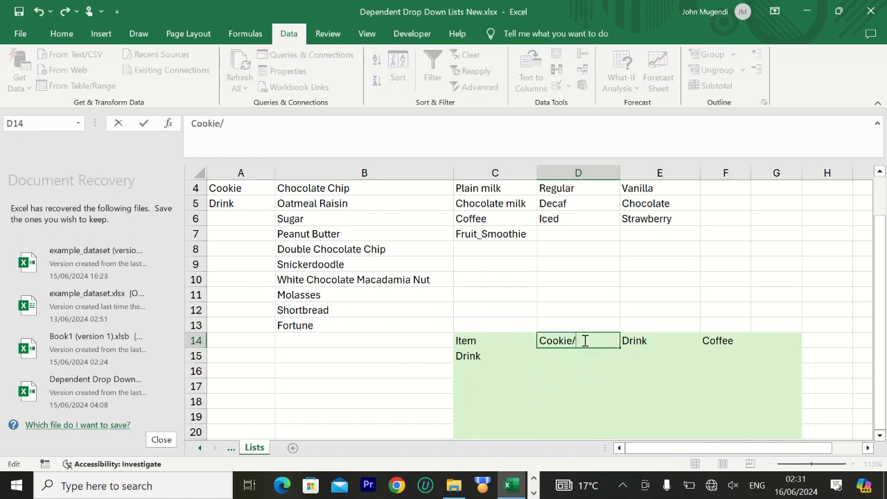
text(/Drink)
click(660, 318)
click(586, 339)
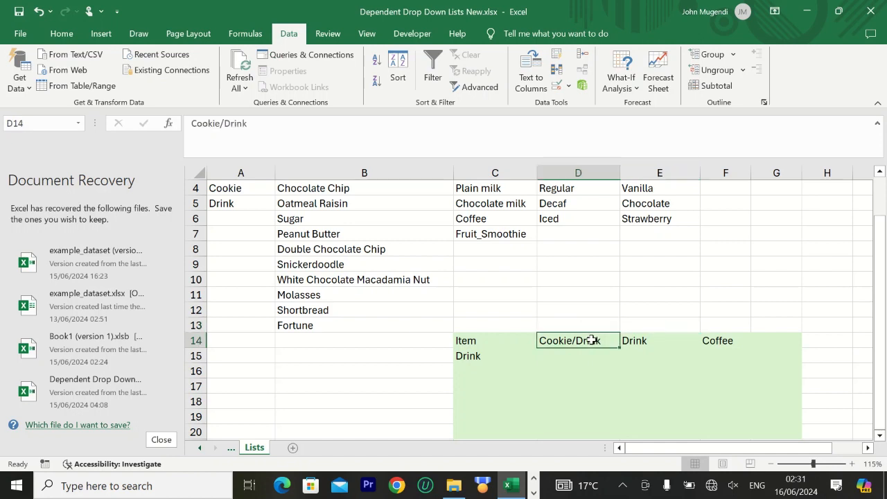
Step: Check the dependent options in D15's drop-down under the Cookie/Drink header
click(586, 356)
click(657, 354)
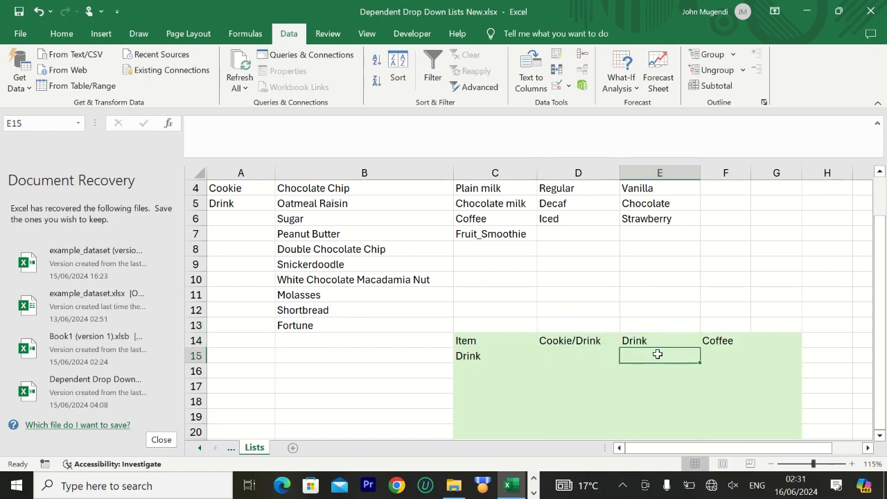
click(589, 355)
click(624, 357)
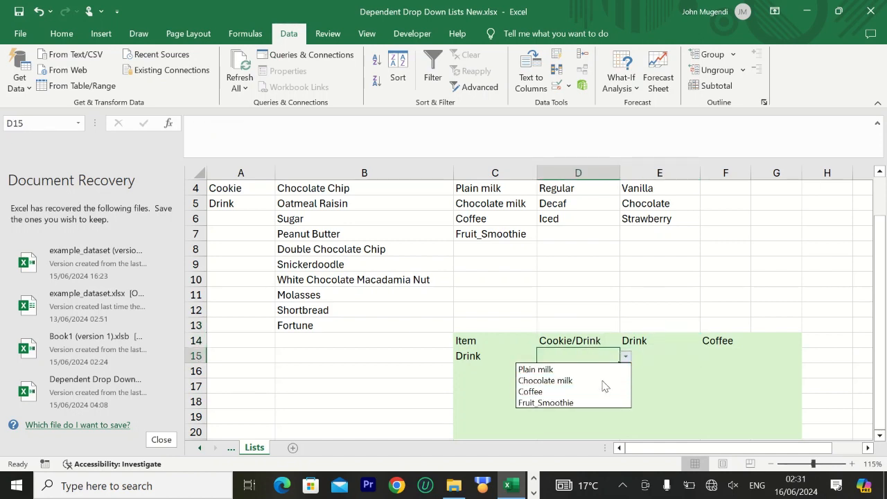
Step: Add list data validation to cell E15 with =indirect(d15) as source, accepting it while D15 is empty
click(656, 356)
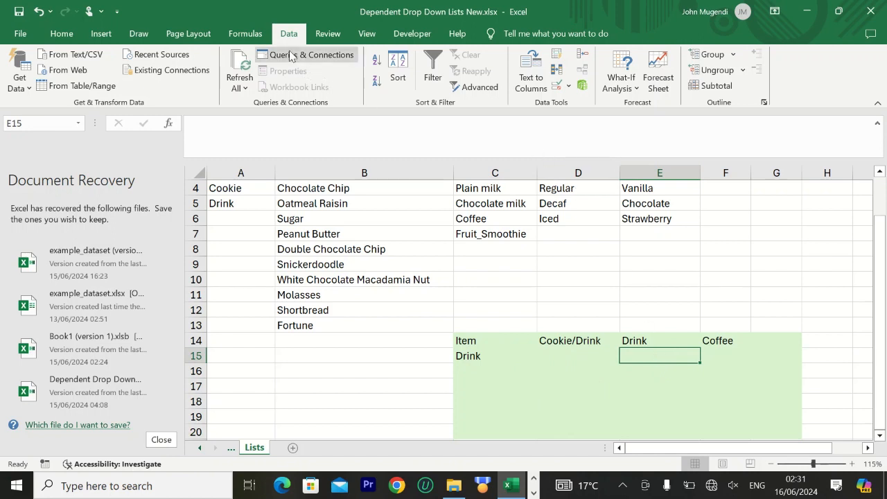
click(570, 88)
click(584, 109)
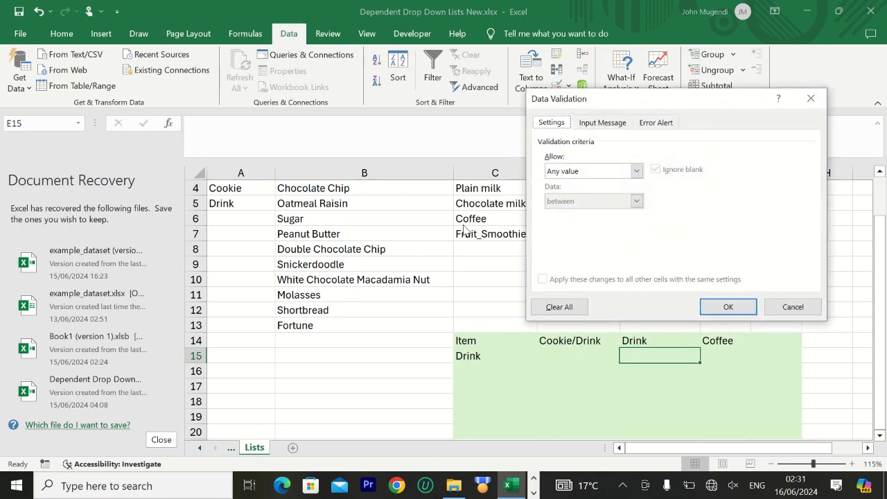
click(637, 170)
click(583, 214)
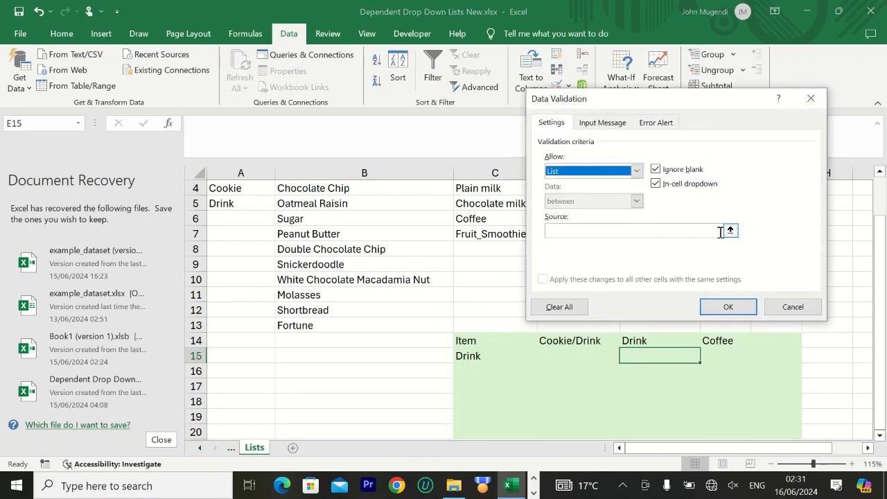
click(669, 234)
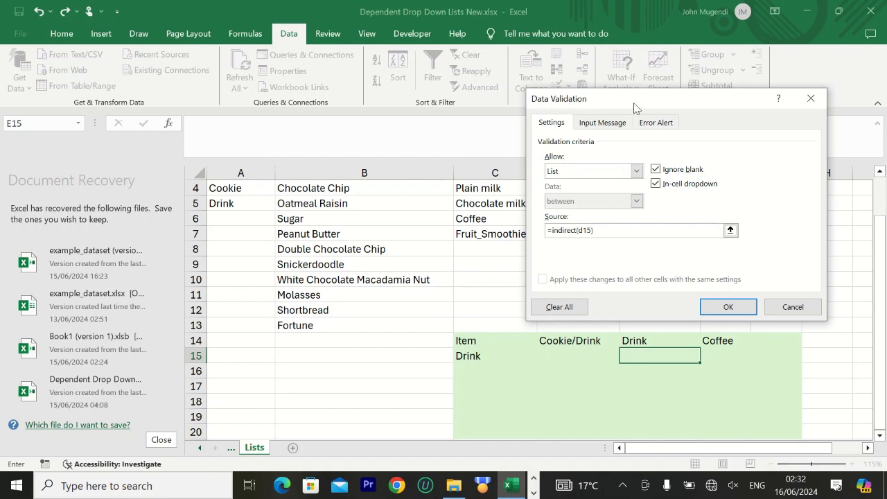
drag(633, 108, 626, 85)
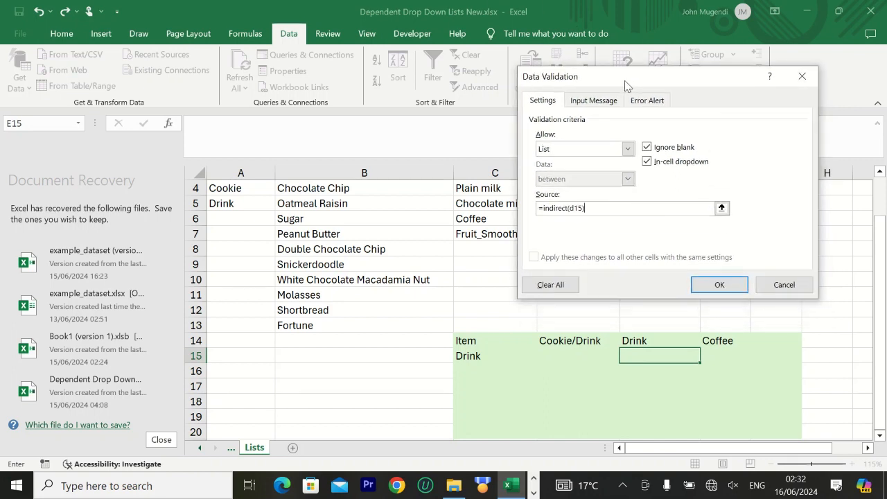
click(719, 283)
click(427, 283)
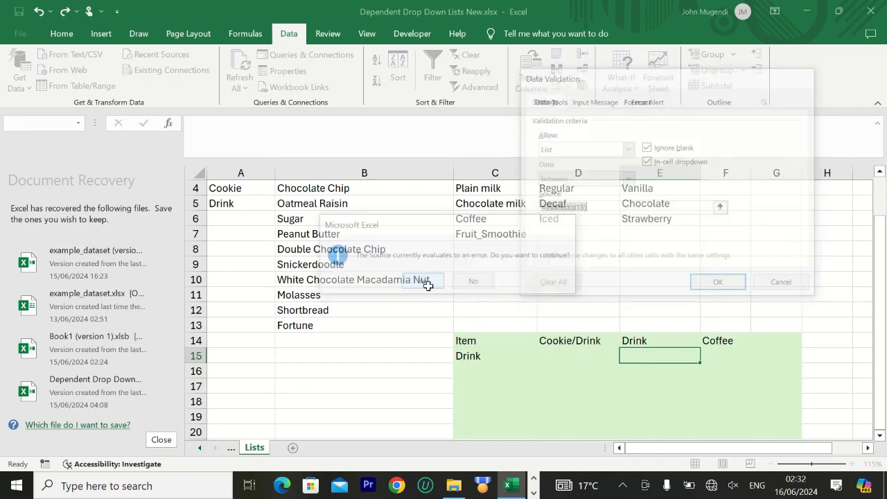
Step: Test the third-level list by choosing Drink in C15 and Coffee in D15, and view the options in E15
click(491, 365)
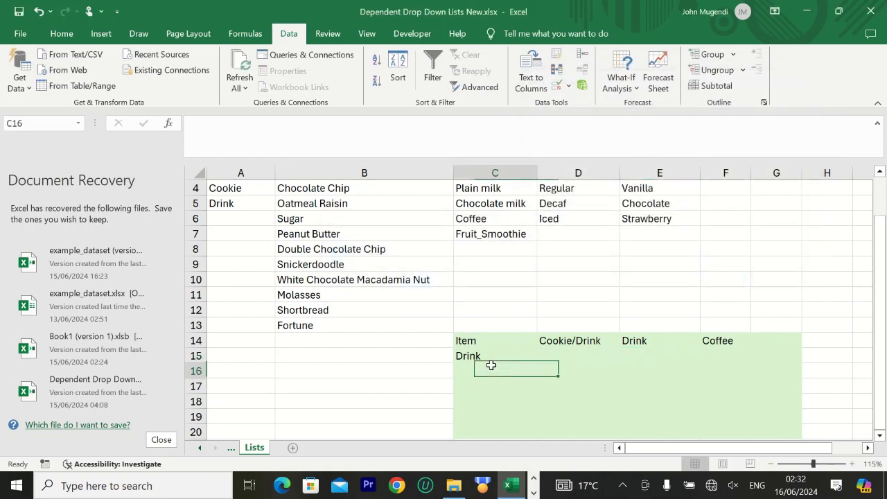
click(518, 360)
click(543, 356)
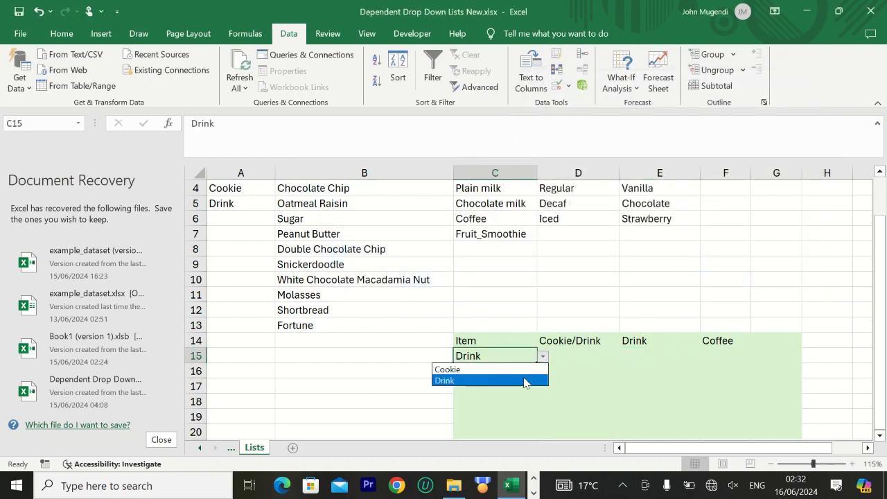
click(525, 383)
click(581, 358)
click(625, 357)
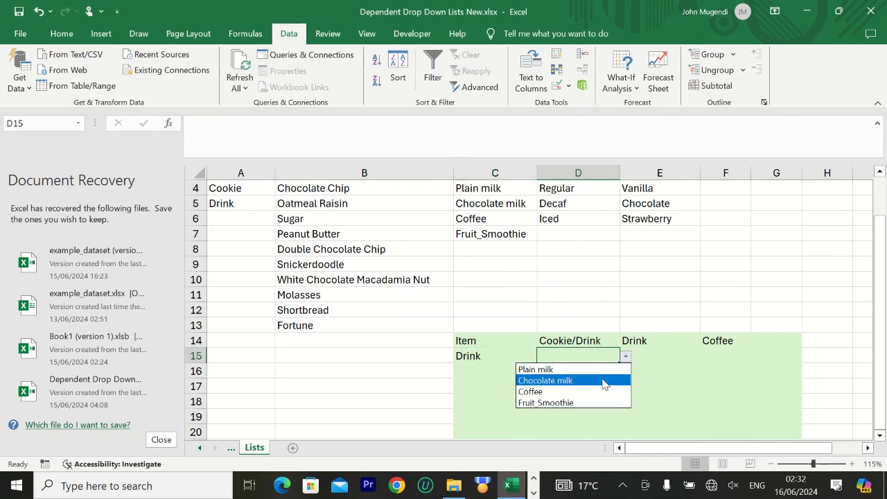
click(594, 391)
click(666, 359)
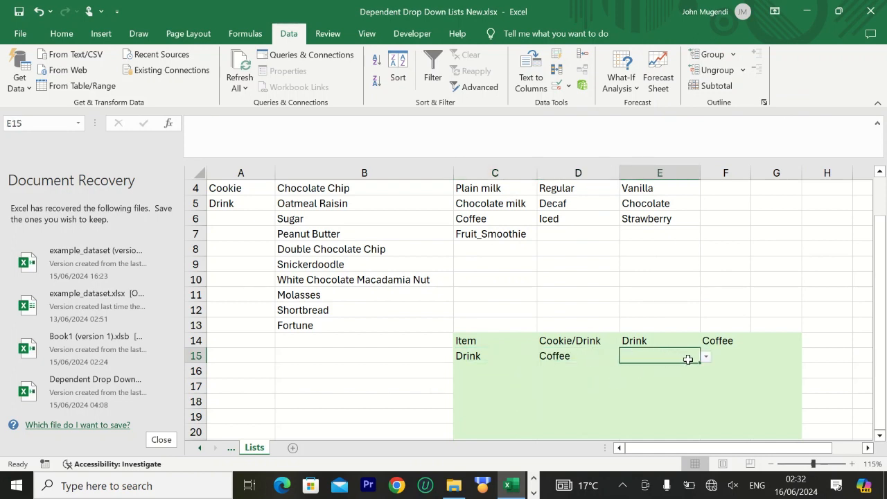
click(707, 357)
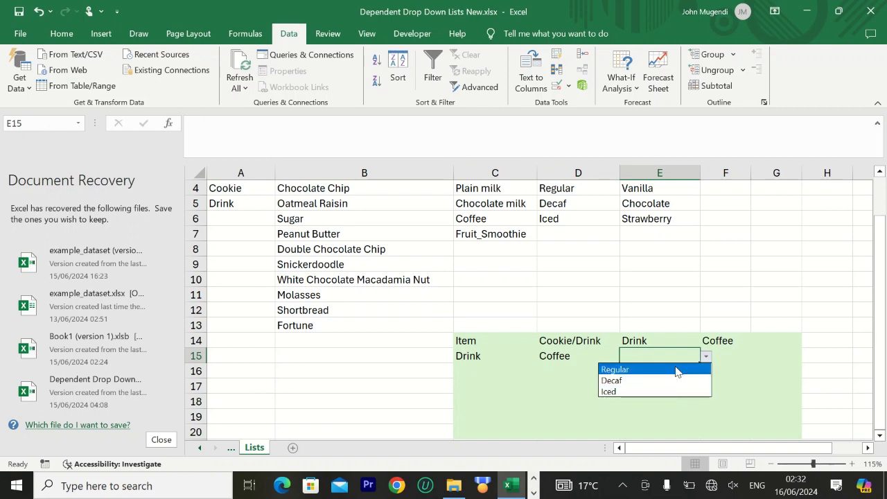
click(708, 357)
Step: Switch D15 to Fruit_Smoothie and compare E15's drop-down options with the Fruit_Smoothie source list
click(578, 354)
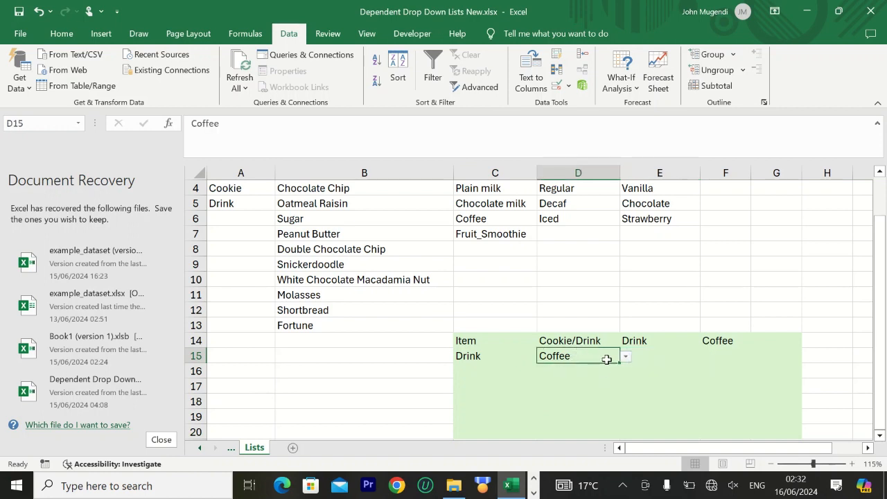
click(625, 356)
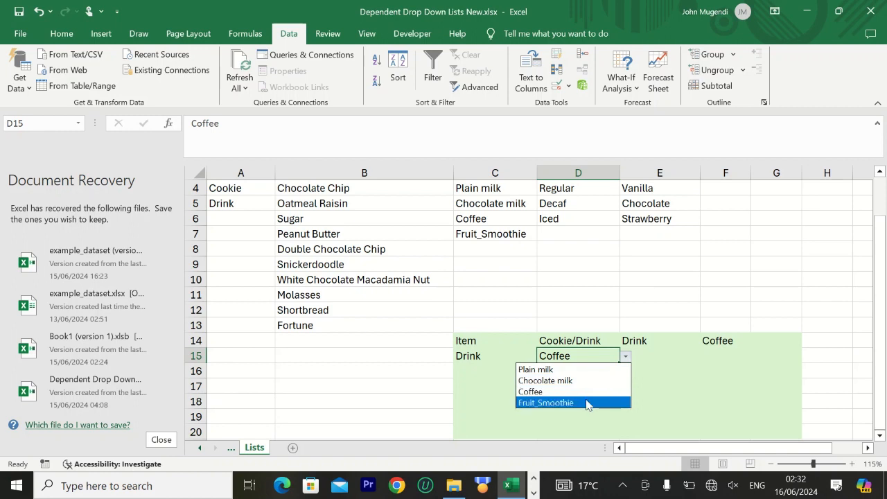
click(586, 402)
click(655, 353)
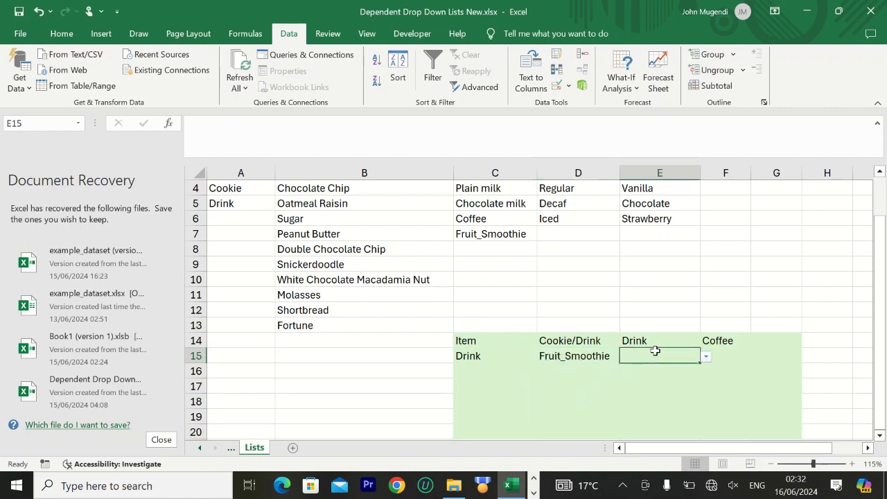
click(706, 357)
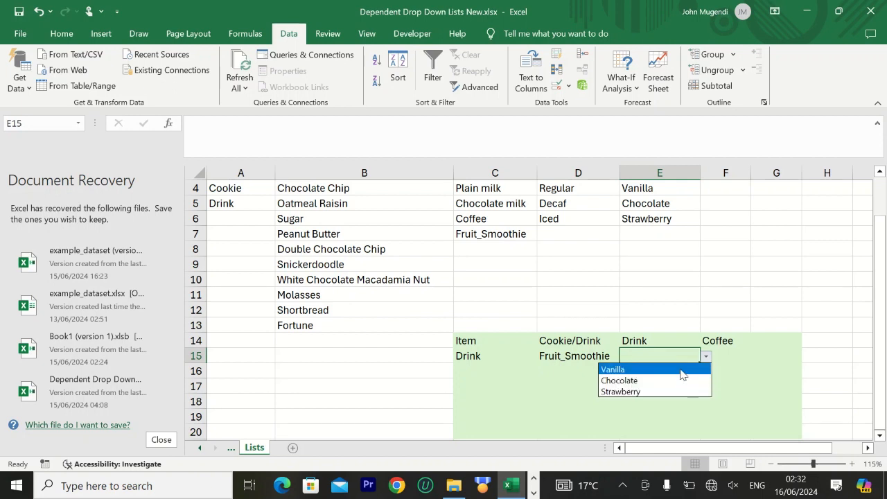
click(679, 248)
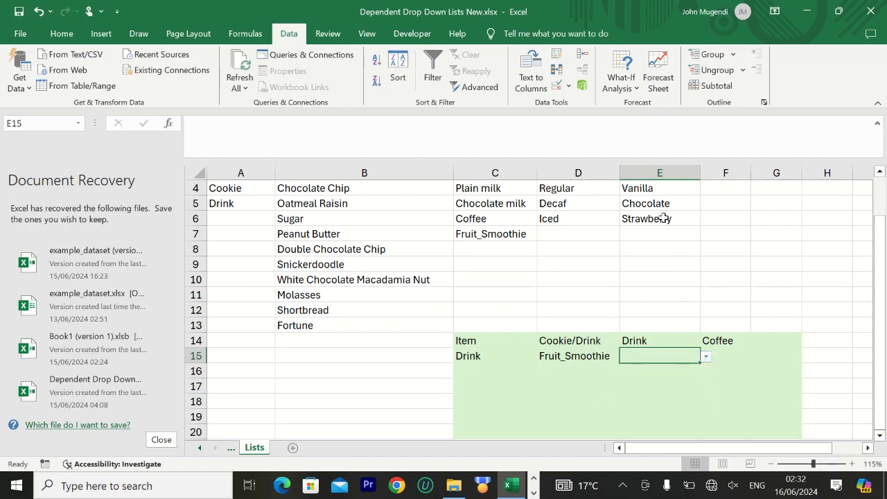
scroll(667, 222, up, 1)
click(706, 402)
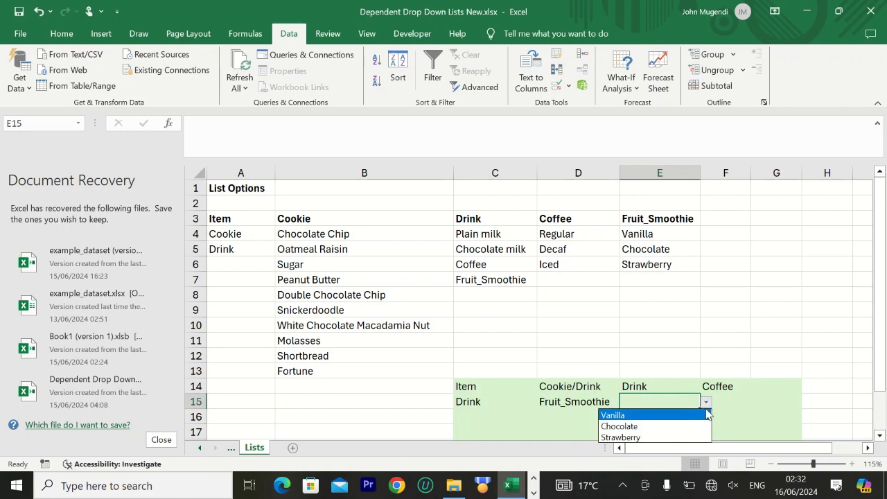
Step: Rename the header in E14 to Coffee/fruit_smoothie and widen column E to fit it
click(683, 392)
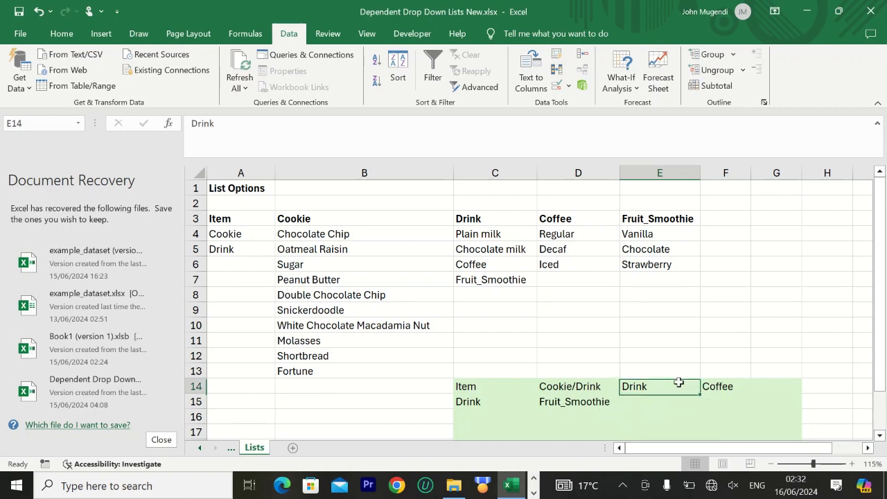
double_click(664, 389)
drag(664, 388, 623, 399)
text(Coffe)
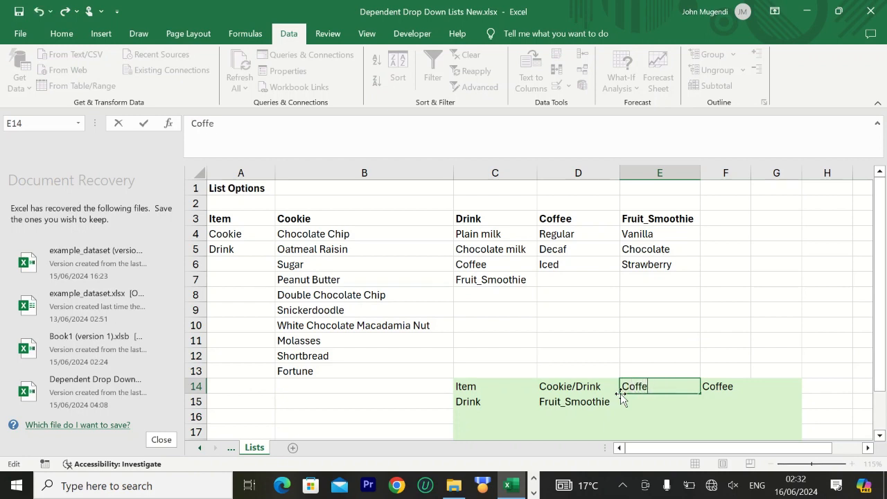
text(e/smoo)
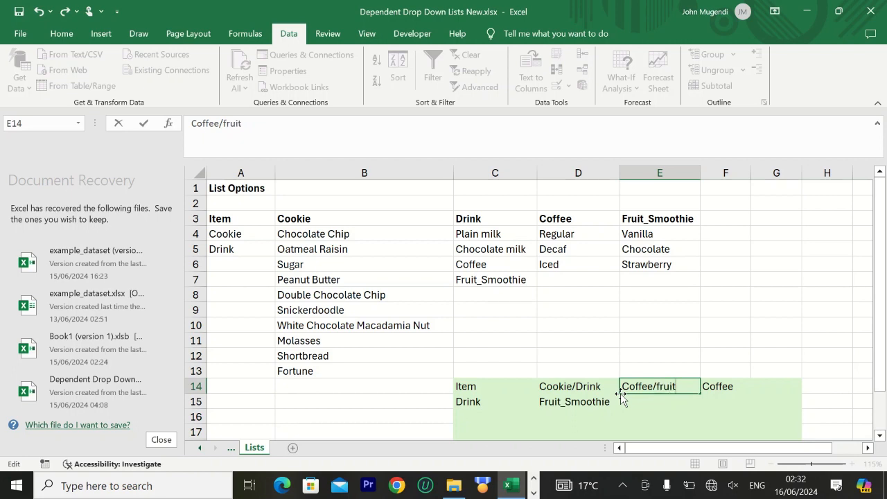
text(moot)
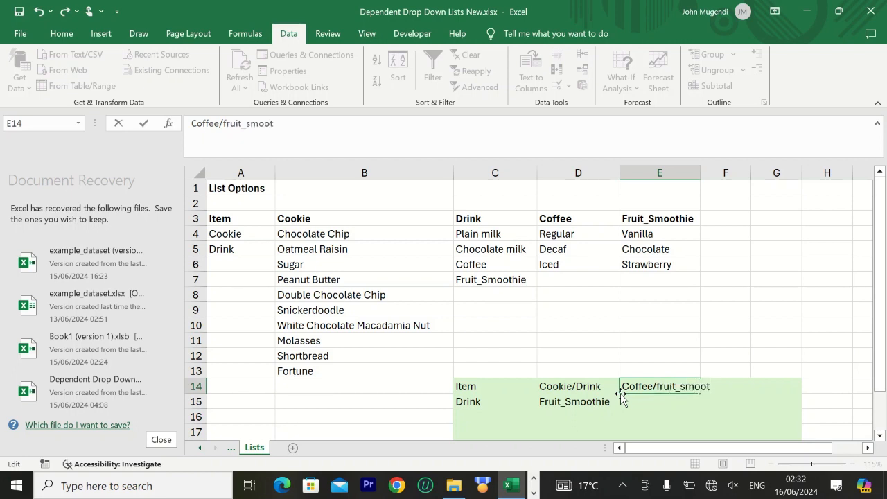
text(ie)
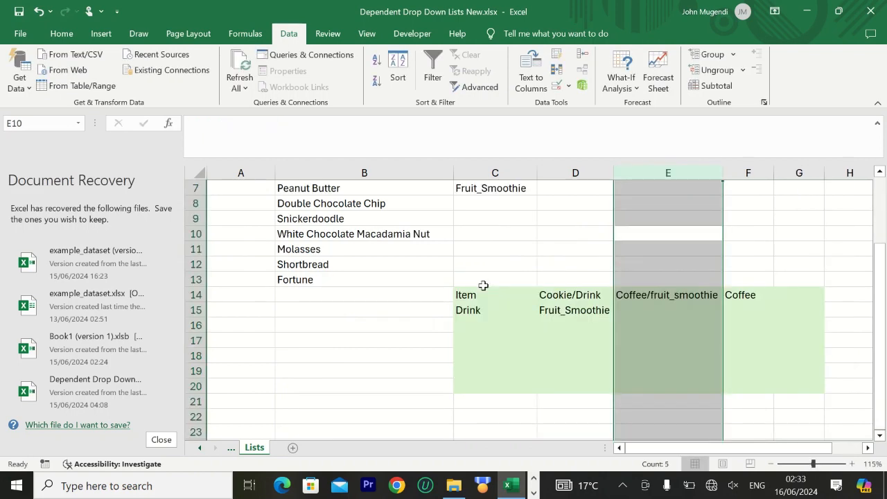
Step: Copy the green table C14:G20 from the Lists sheet into a new sheet, starting at cell A1
scroll(483, 286, down, 1)
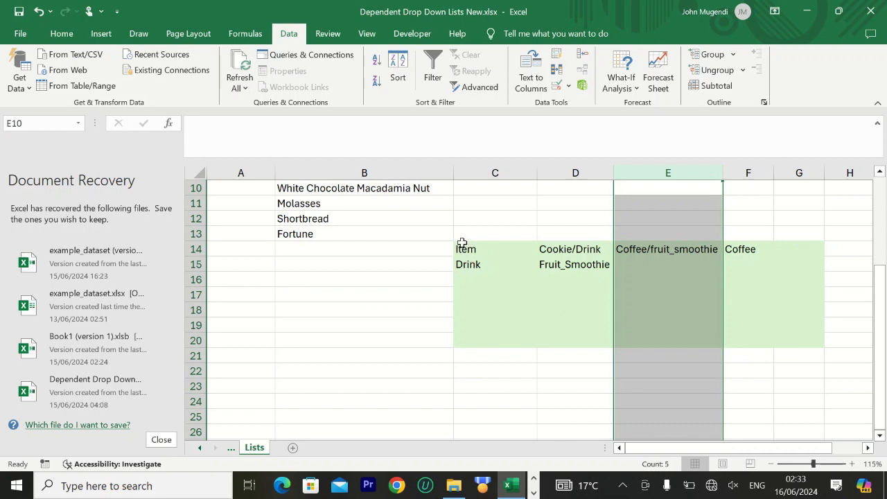
drag(457, 246, 804, 340)
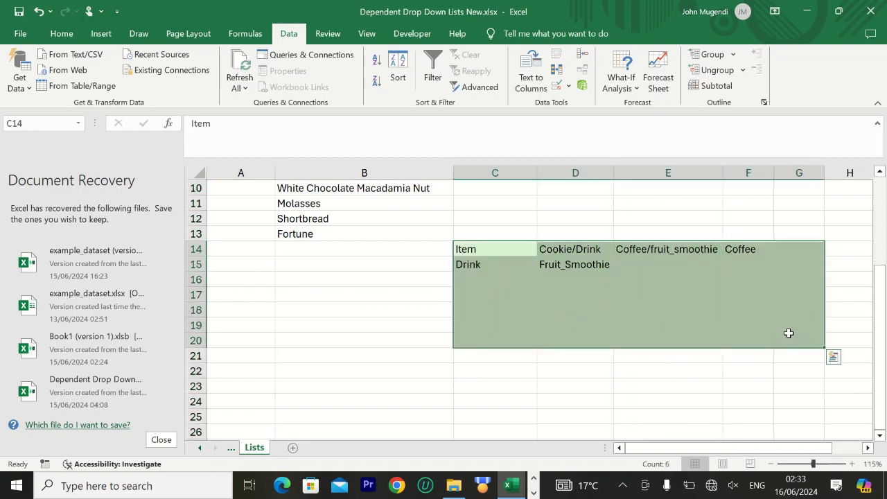
key(ctrl+c)
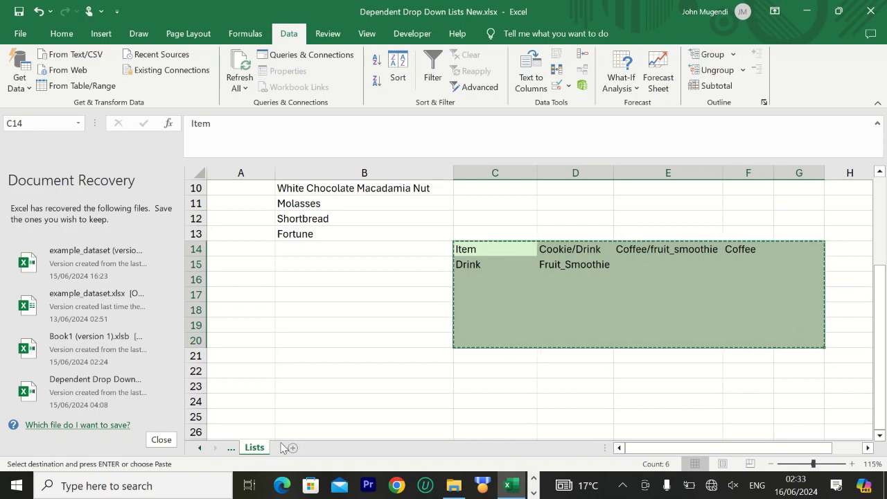
click(292, 447)
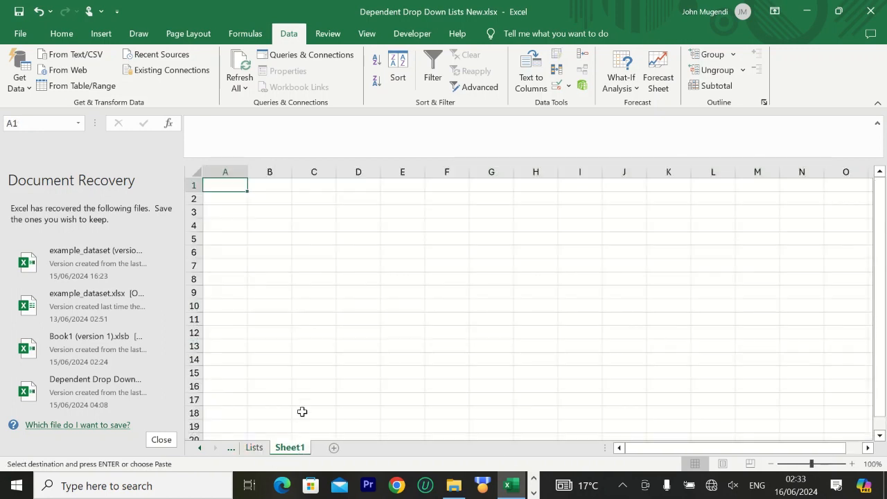
key(ctrl+v)
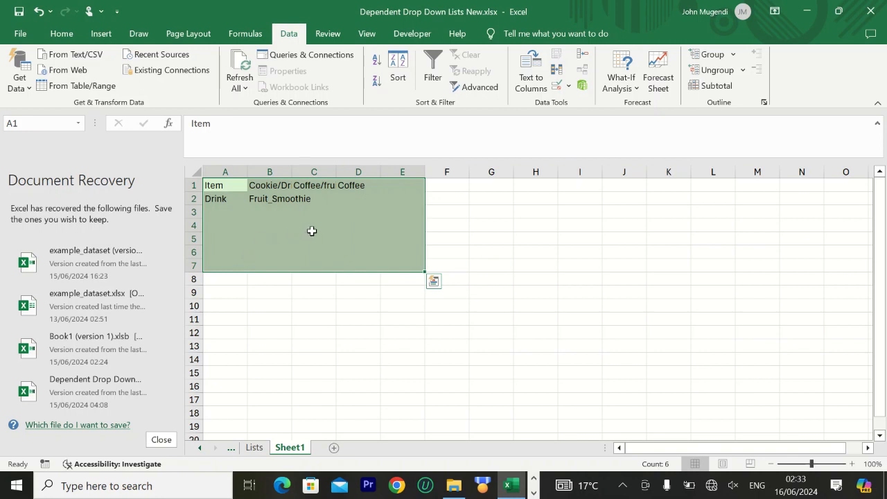
Step: Choose Cookie from the Item drop-down in cell A2 of the pasted table
click(360, 210)
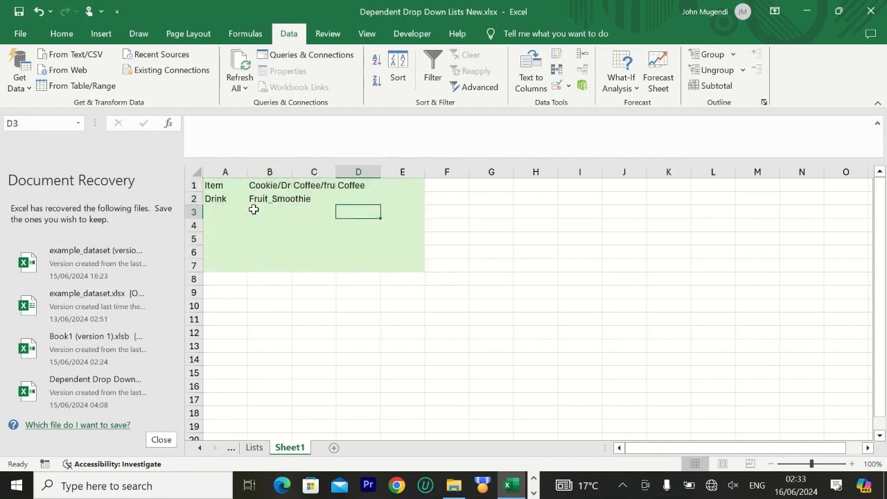
click(223, 186)
click(229, 202)
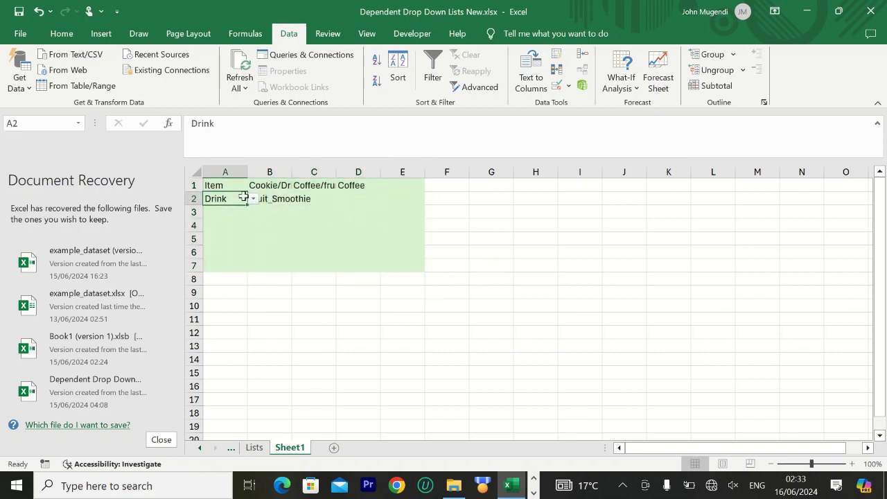
click(253, 200)
click(232, 207)
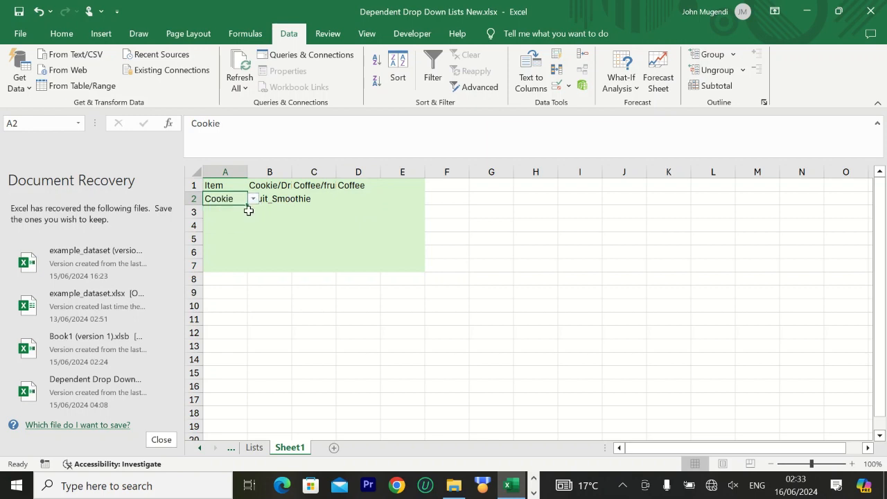
Step: Auto-fit the widths of columns A to D to their contents on Sheet1
click(271, 198)
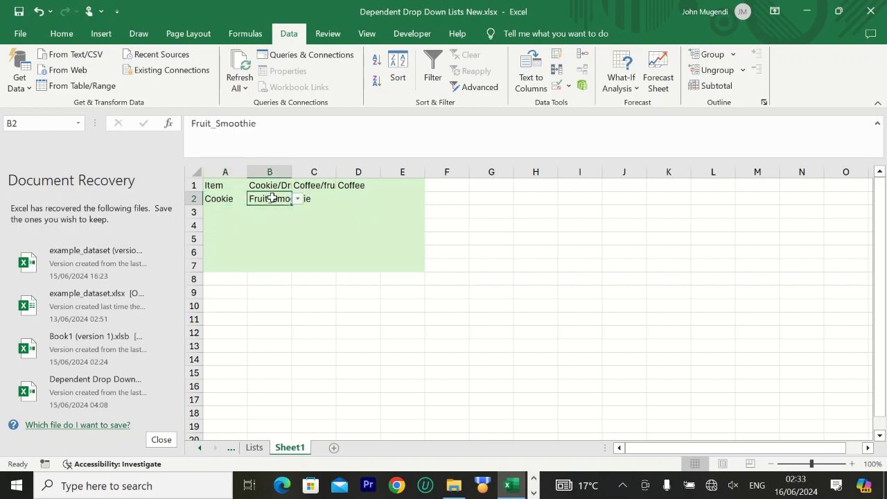
double_click(246, 172)
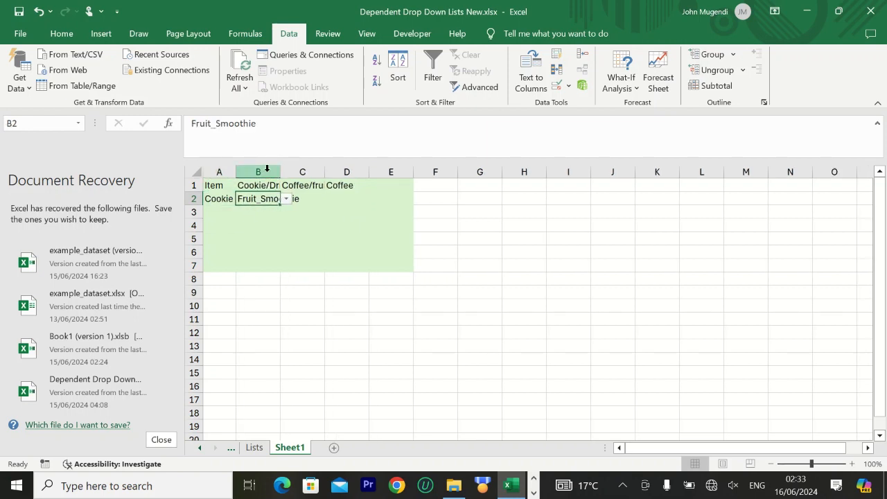
double_click(278, 172)
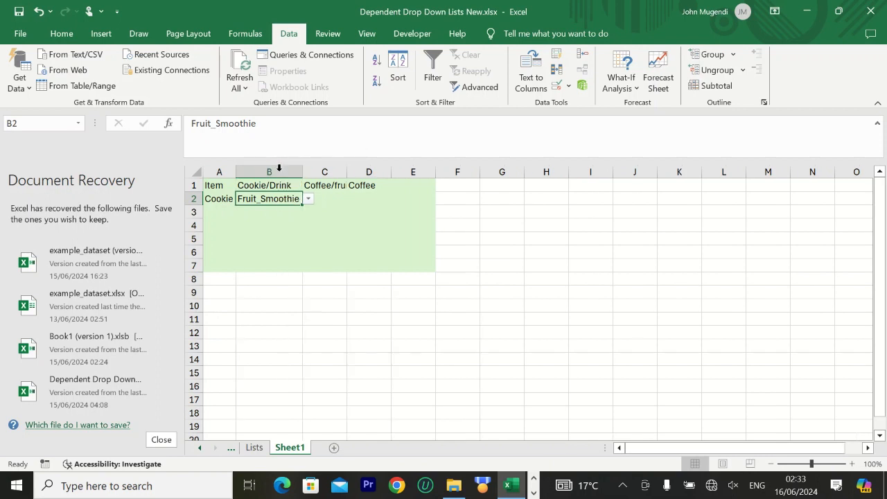
double_click(347, 171)
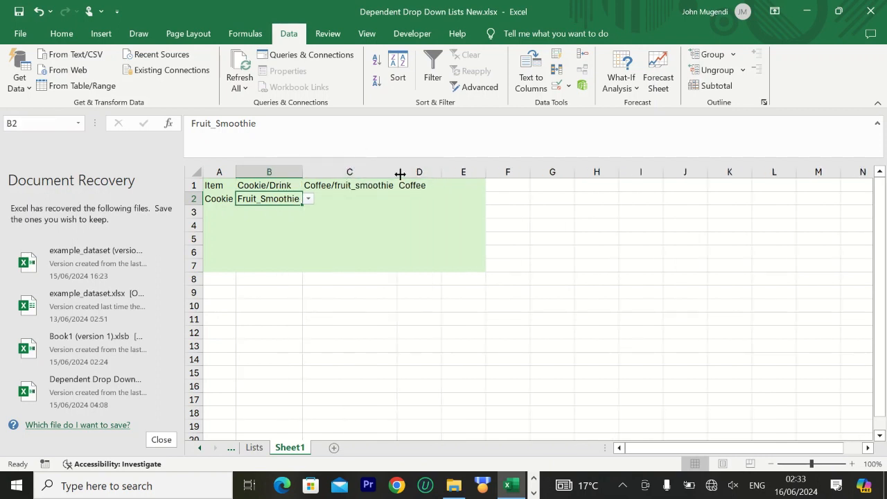
double_click(442, 172)
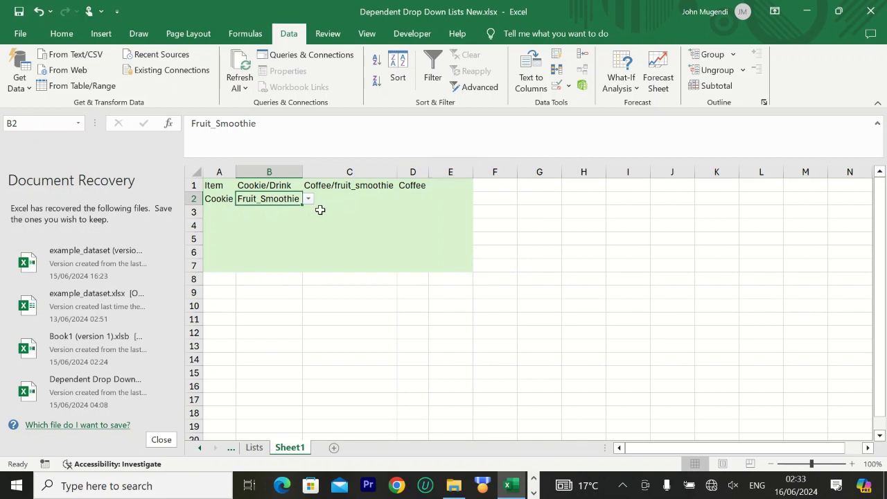
Step: Check the drop-down options of the Item cell A2 and of the dependent cell B2 with Cookie selected
click(228, 199)
click(242, 199)
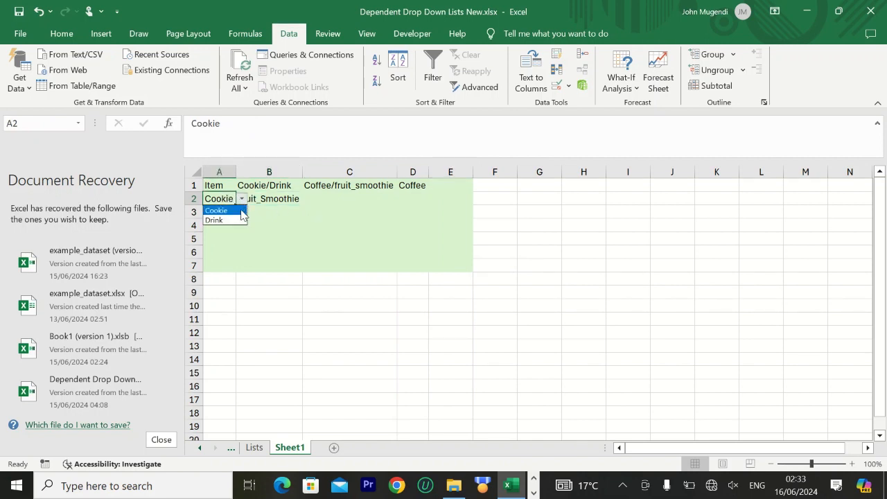
click(288, 201)
click(287, 202)
click(307, 199)
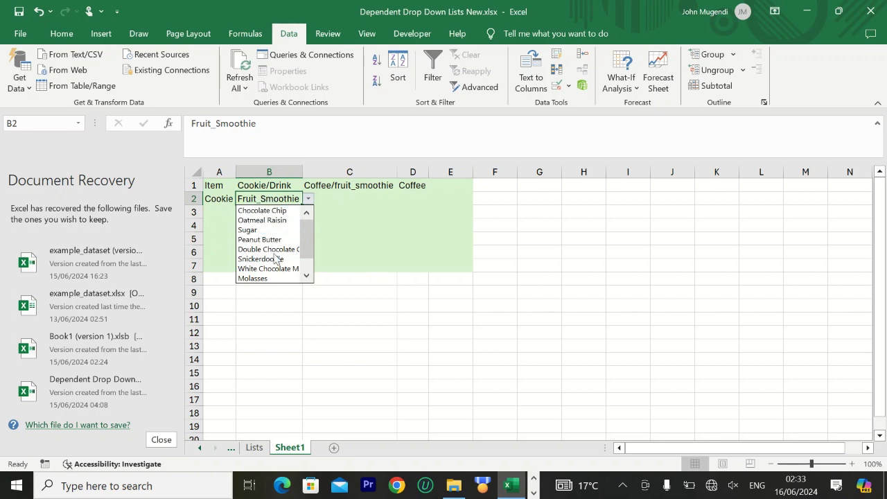
key(Right)
Step: Change the Item in cell A2 to Drink
click(223, 199)
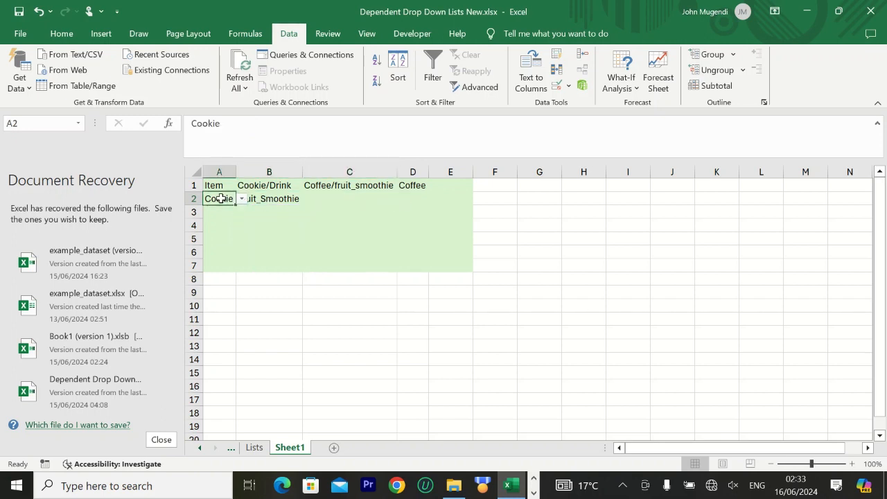
click(242, 199)
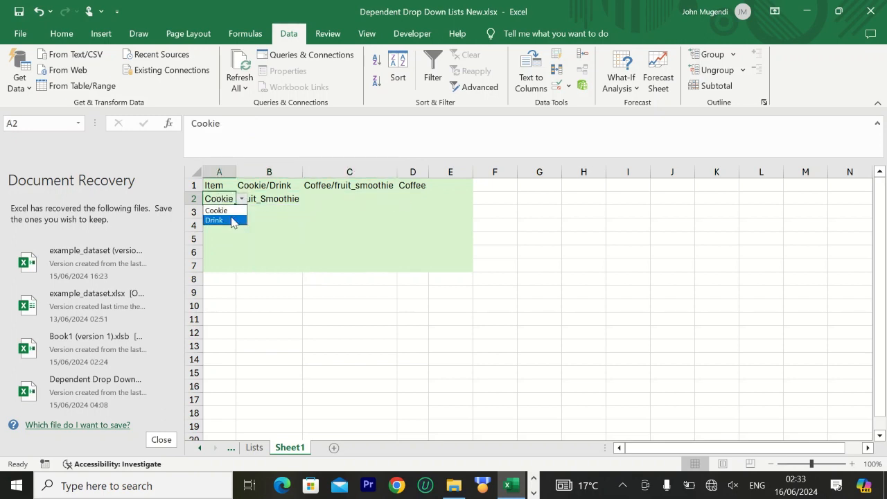
click(232, 220)
click(287, 200)
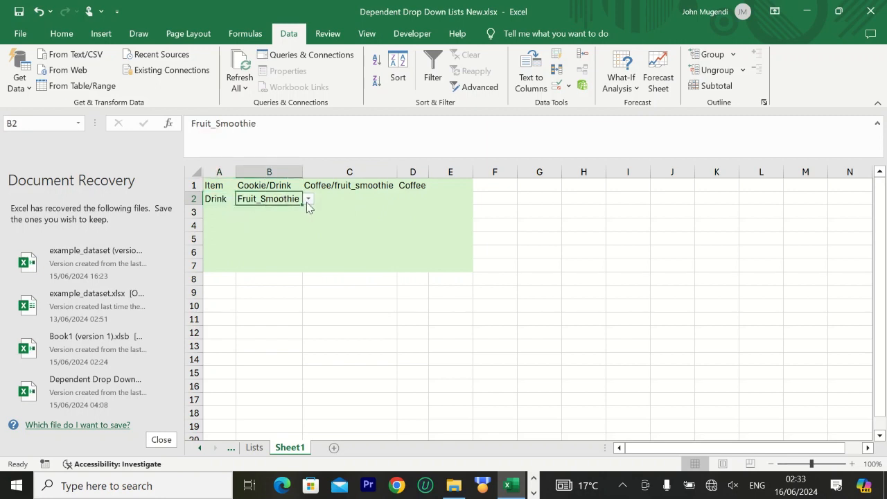
Step: Choose Coffee in B2 and check the dependent drop-down options in C2
click(308, 201)
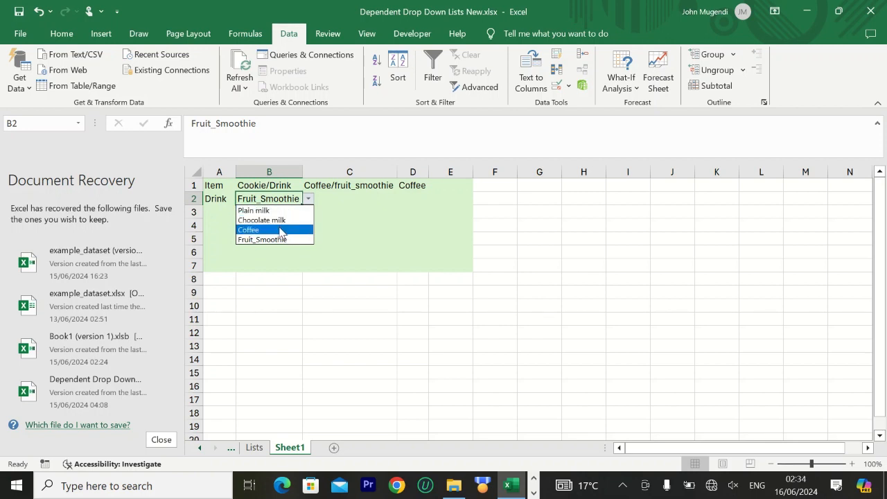
click(281, 230)
click(335, 202)
click(402, 201)
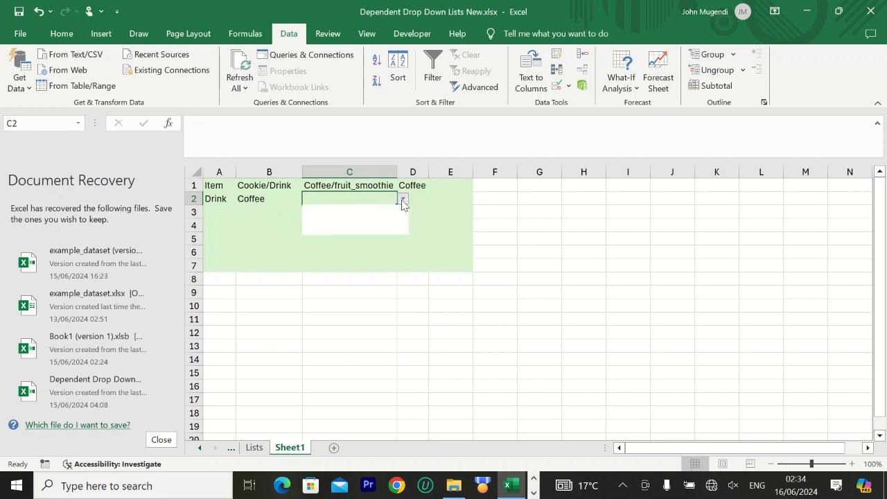
click(262, 198)
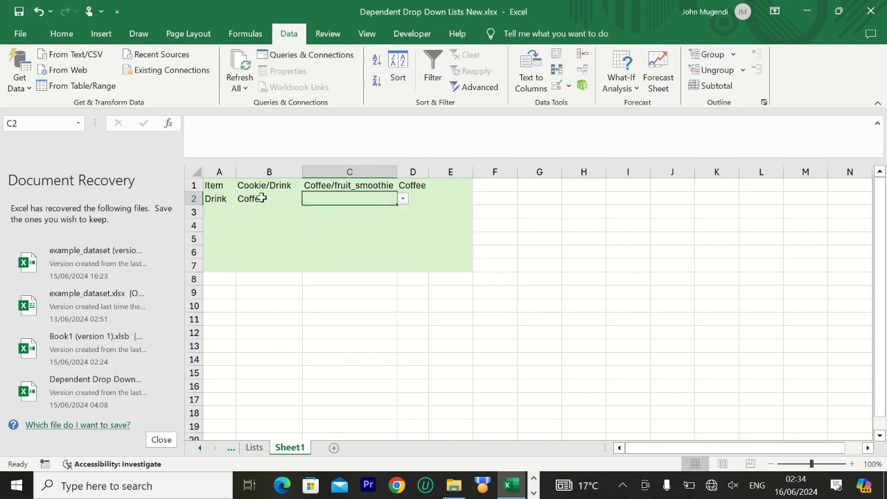
Step: Choose Fruit_Smoothie in B2 and check the dependent drop-down options in C2
click(288, 200)
click(308, 199)
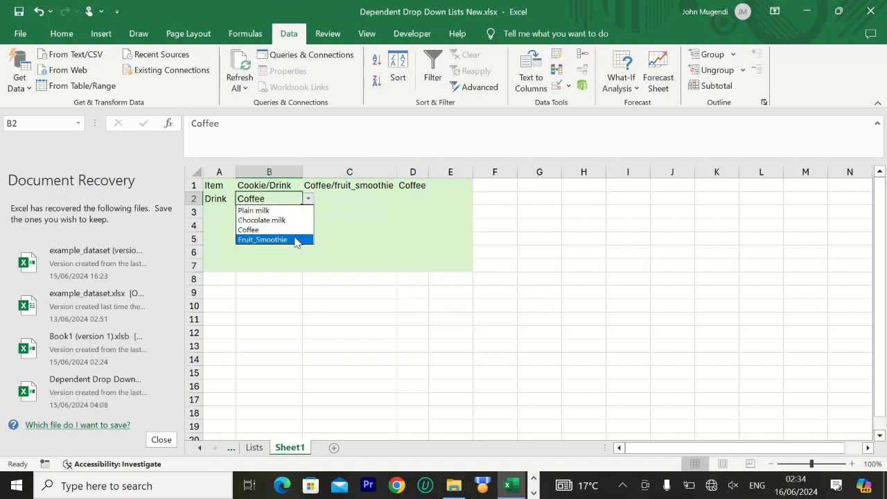
click(292, 238)
click(343, 200)
click(402, 199)
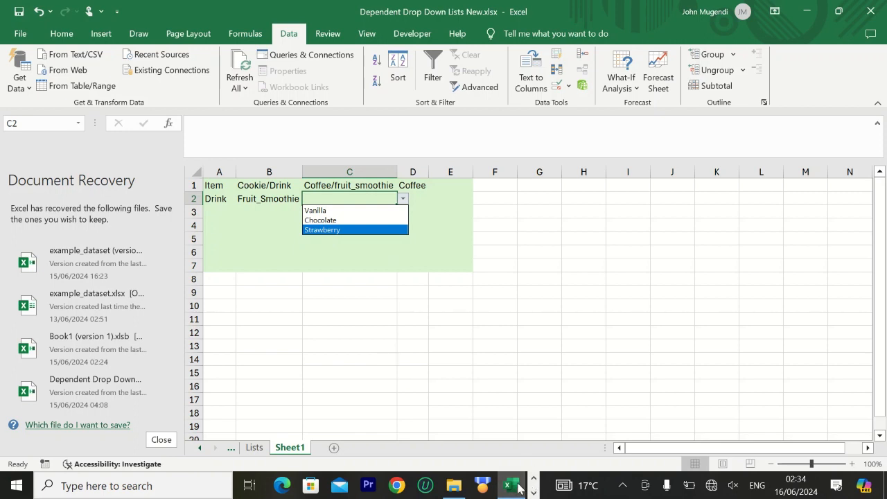
Step: Return to the Lists sheet and select the Item list with its header, A3:A5
click(253, 450)
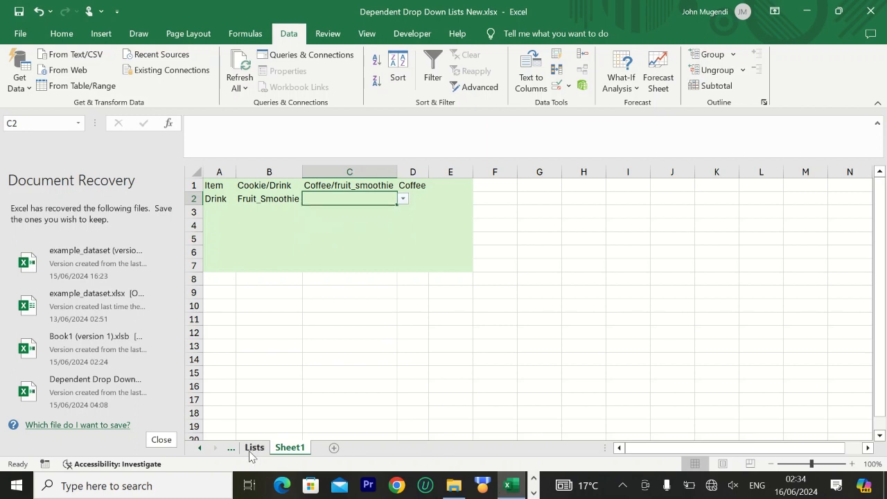
click(254, 448)
scroll(411, 266, up, 3)
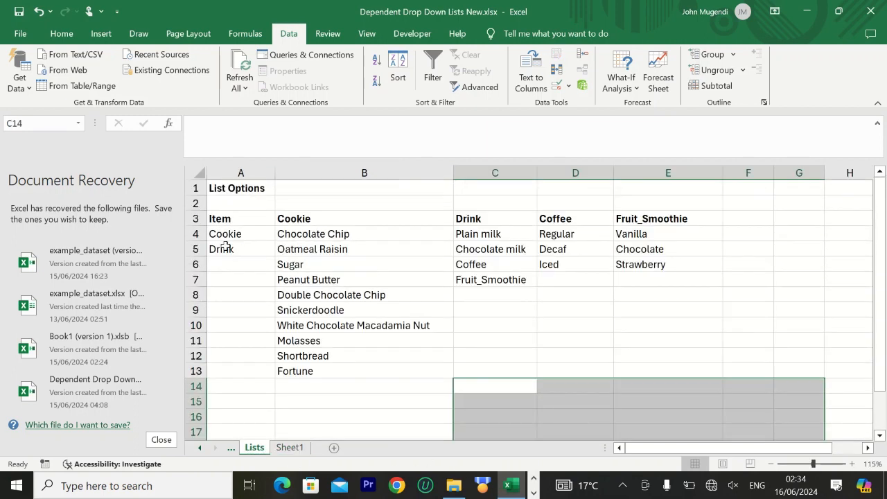
drag(235, 219, 236, 249)
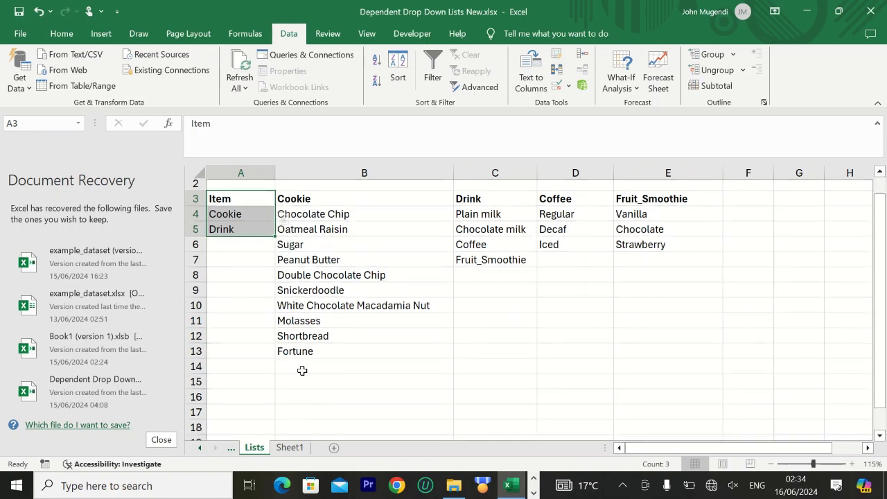
Step: Start a data validation rule for cell B16 on the Lists sheet that allows a List
click(310, 418)
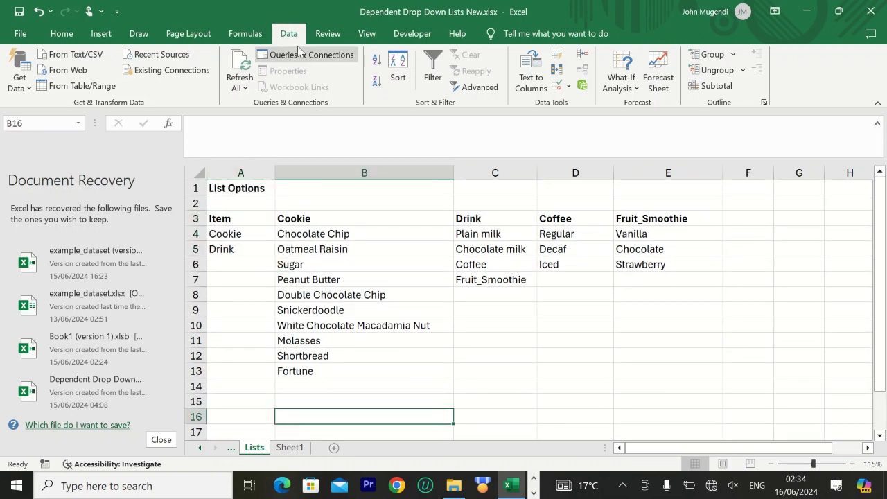
click(569, 86)
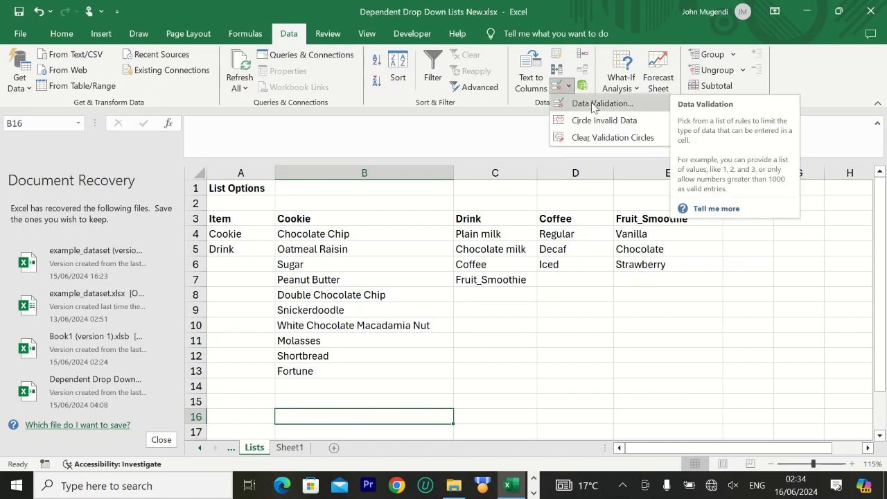
click(594, 104)
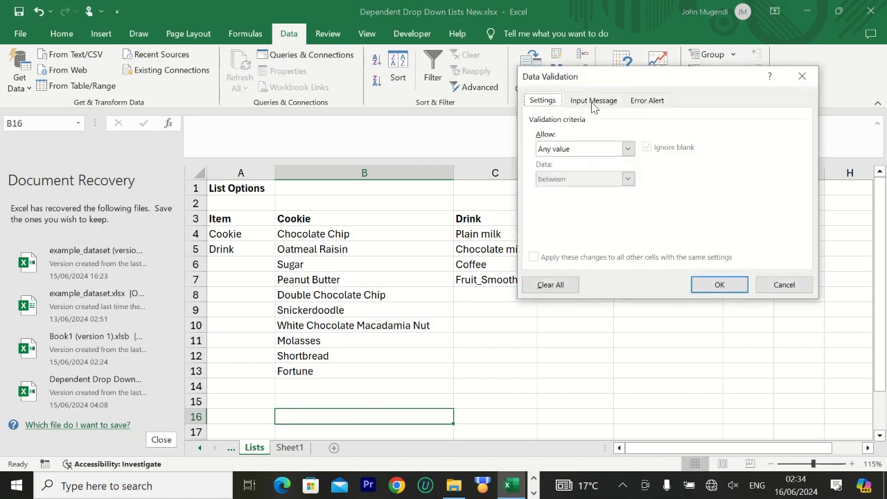
click(629, 149)
click(606, 193)
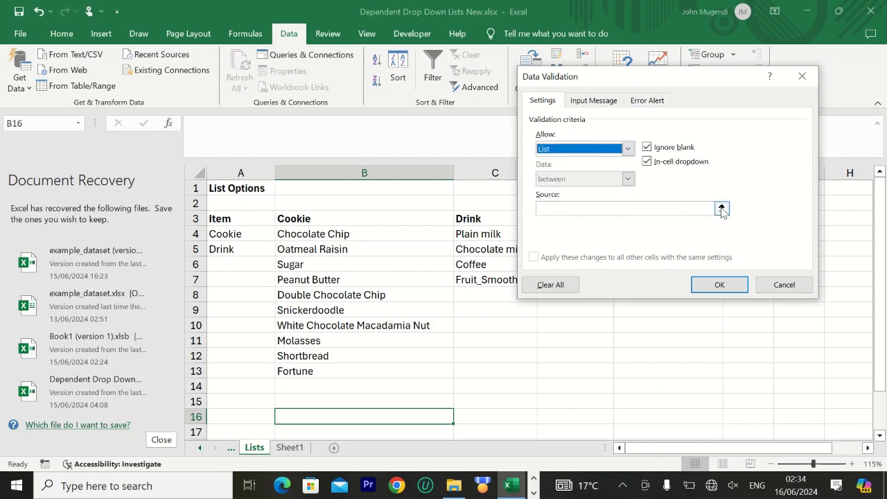
Step: Set the list source of B16's validation to =$A$3:$A$5, including the Item header, and apply the rule
click(624, 210)
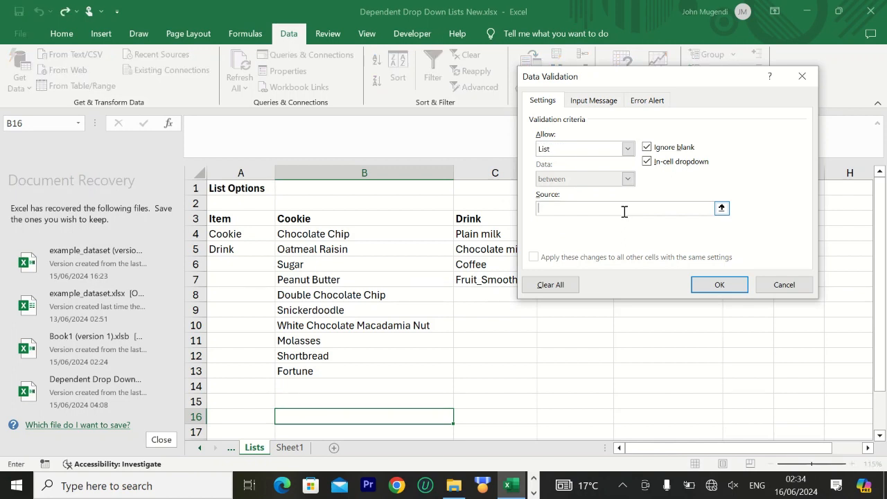
click(722, 208)
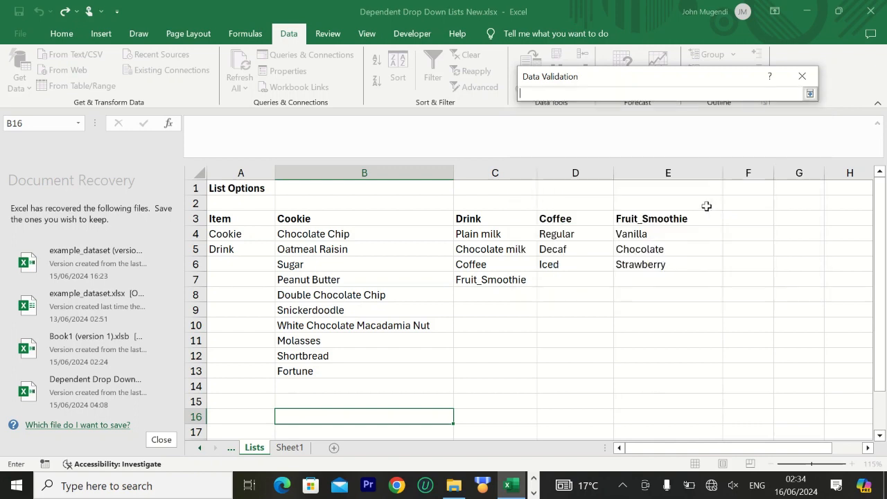
drag(232, 233, 232, 248)
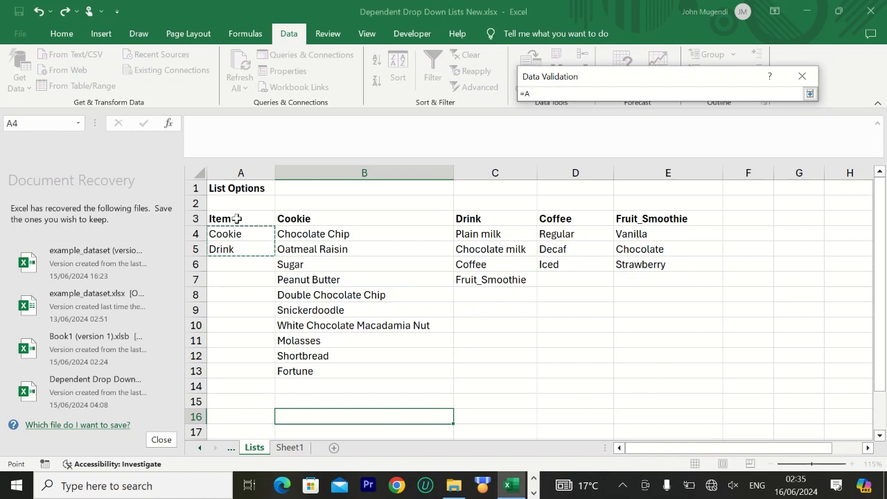
key(BackSpace)
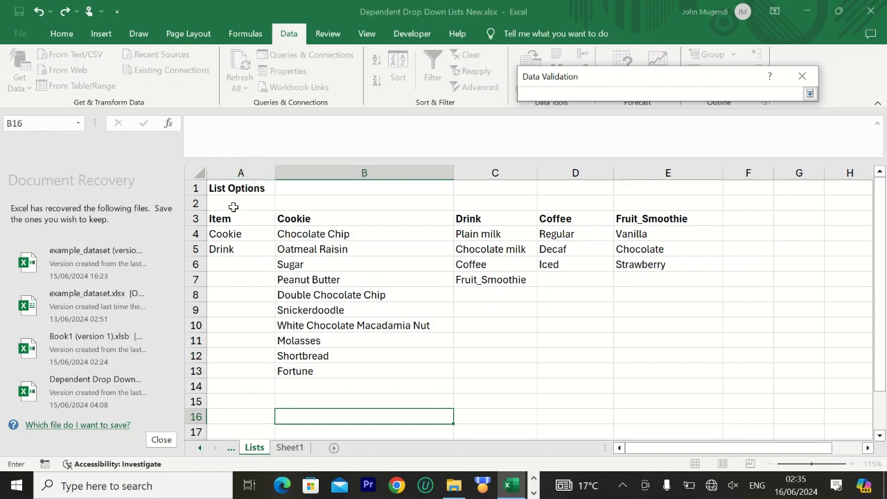
drag(230, 220, 236, 246)
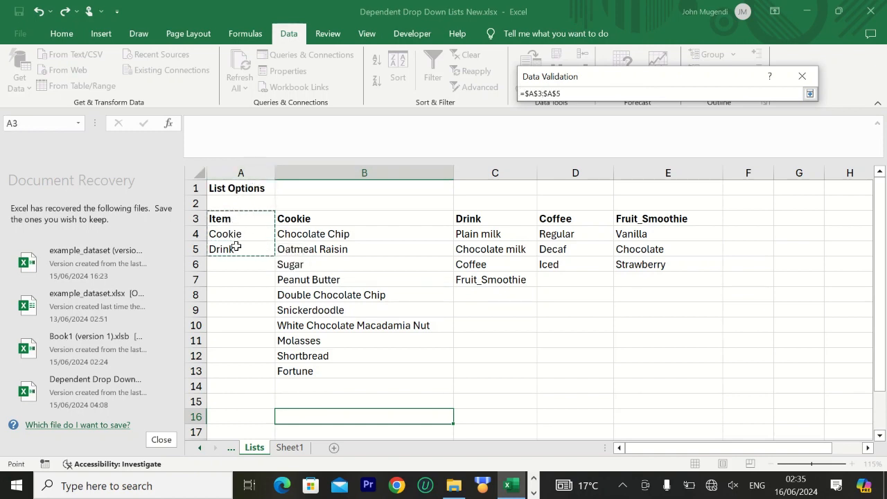
click(809, 94)
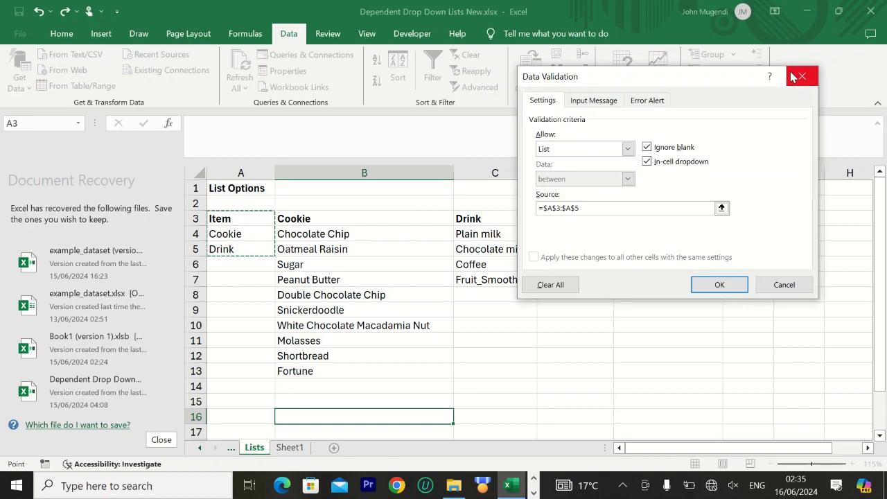
click(719, 284)
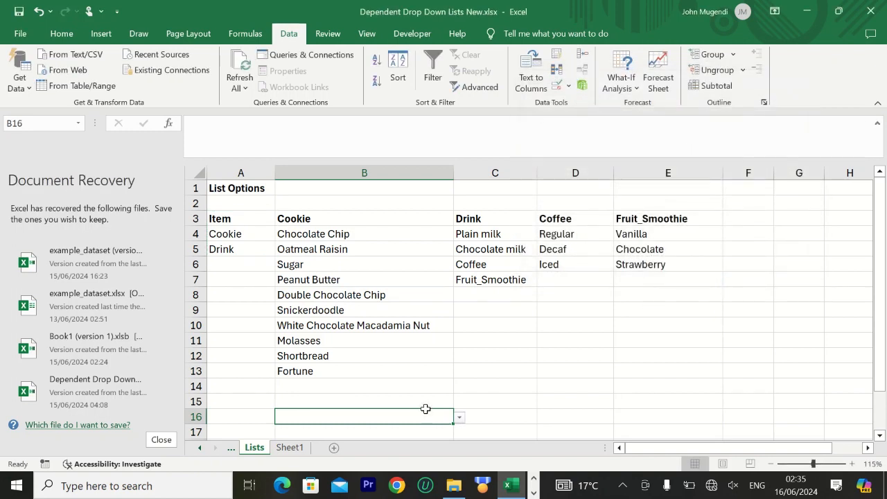
Step: Check the options in B16's drop-down, then undo the validation rule
scroll(443, 395, down, 1)
click(459, 372)
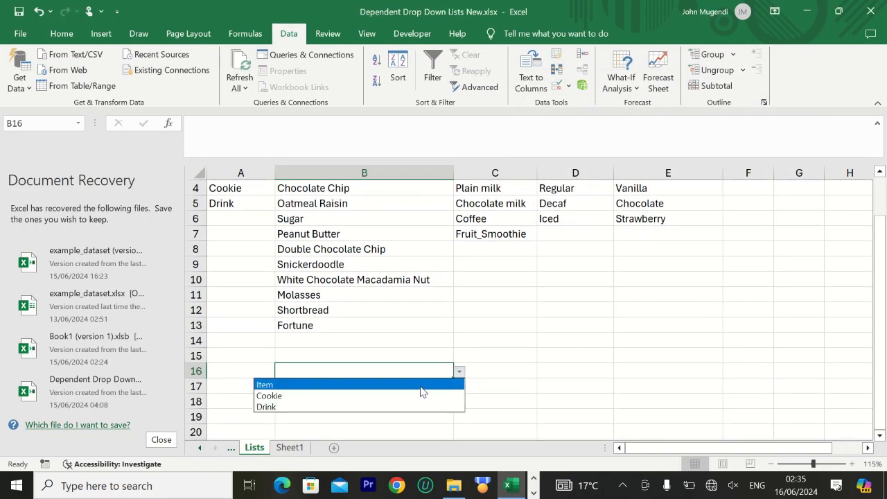
scroll(416, 389, up, 1)
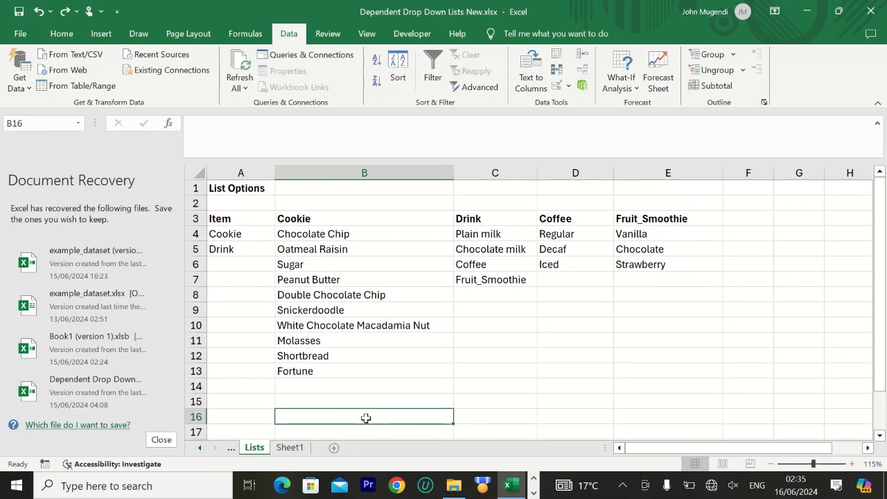
Step: Enter Item as a heading in cell B16 of the Lists sheet
text(Item)
scroll(409, 447, down, 2)
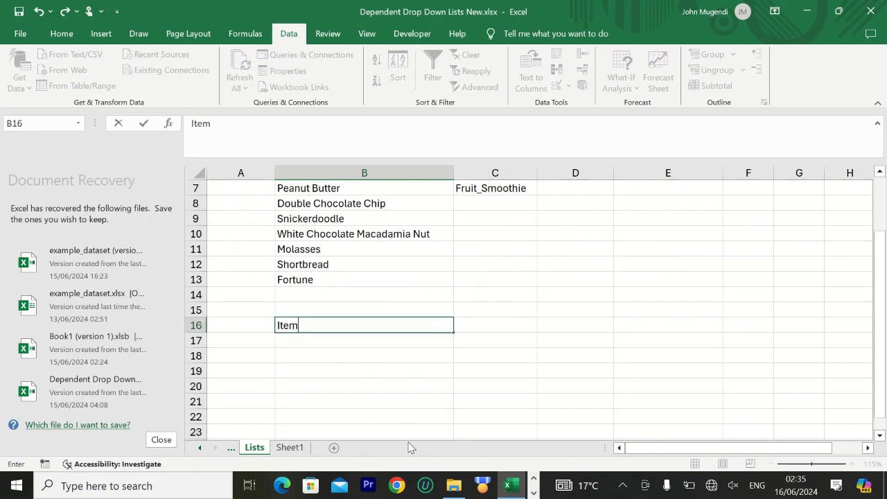
click(370, 340)
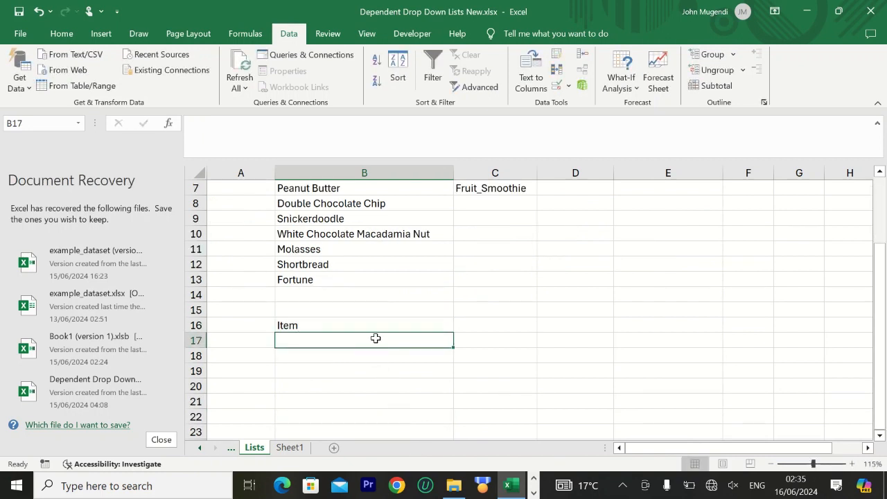
scroll(259, 222, up, 2)
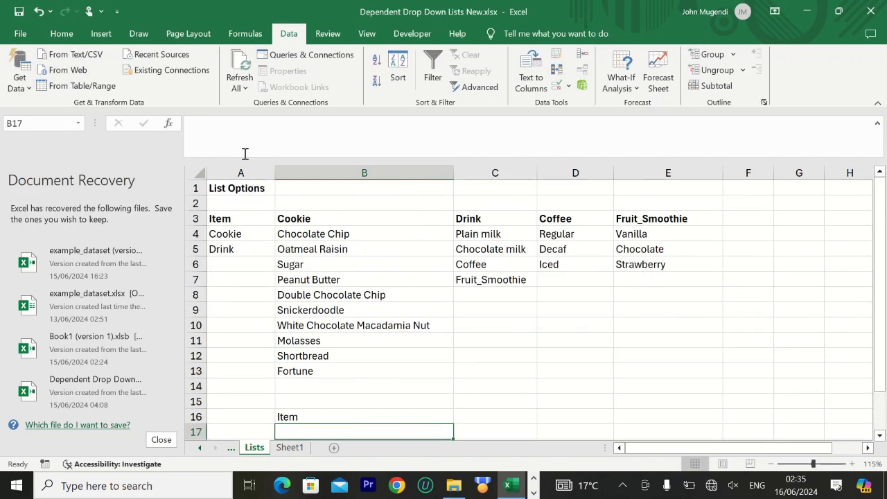
Step: Change the text in cell B16 to Select Item
double_click(320, 418)
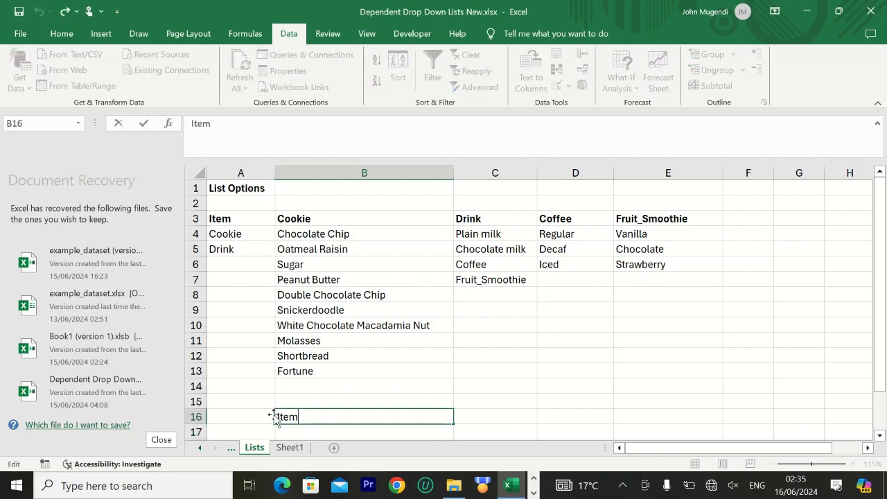
text(Select)
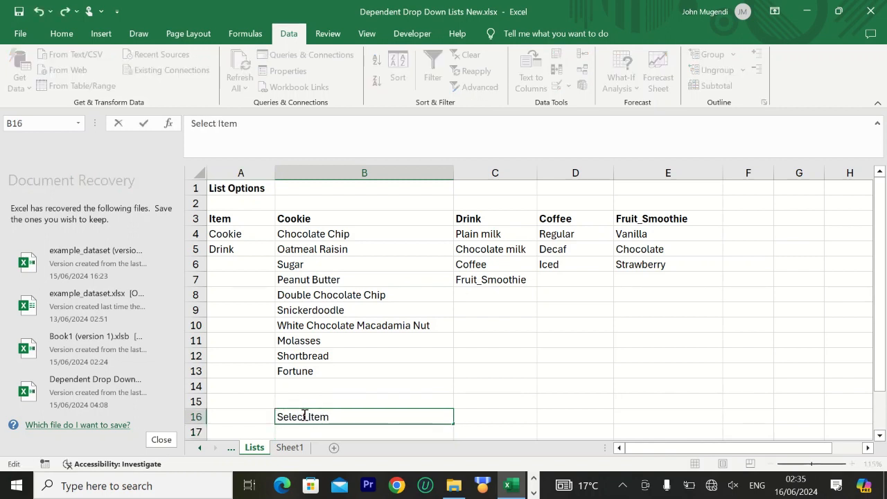
click(503, 398)
Step: Add a List data validation rule to B16 using only the items in A4:A5 as its source, without the header
click(390, 418)
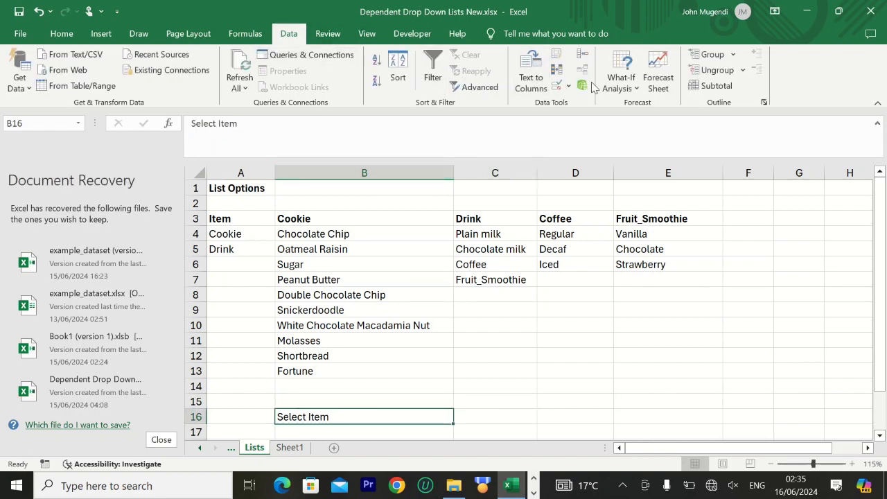
click(557, 86)
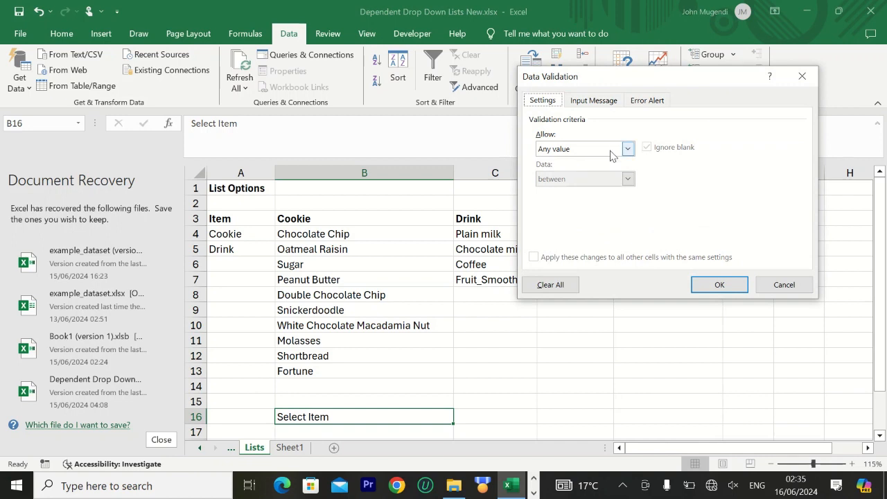
click(611, 154)
click(582, 192)
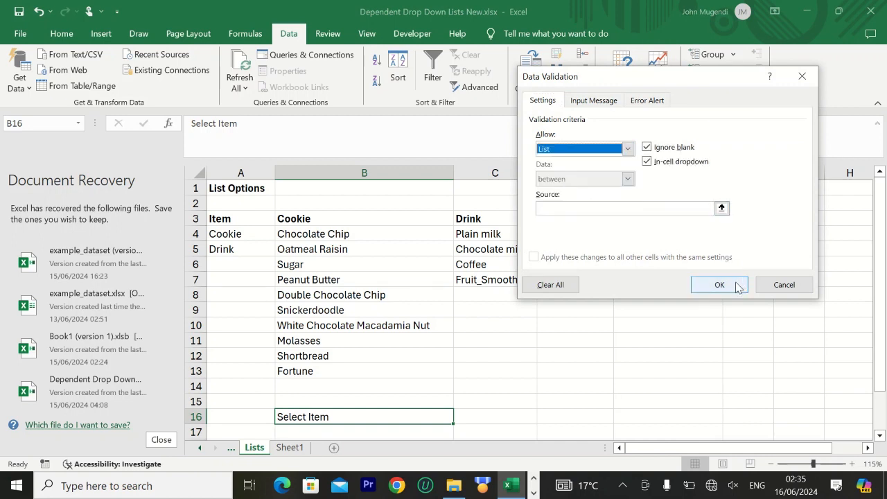
click(722, 208)
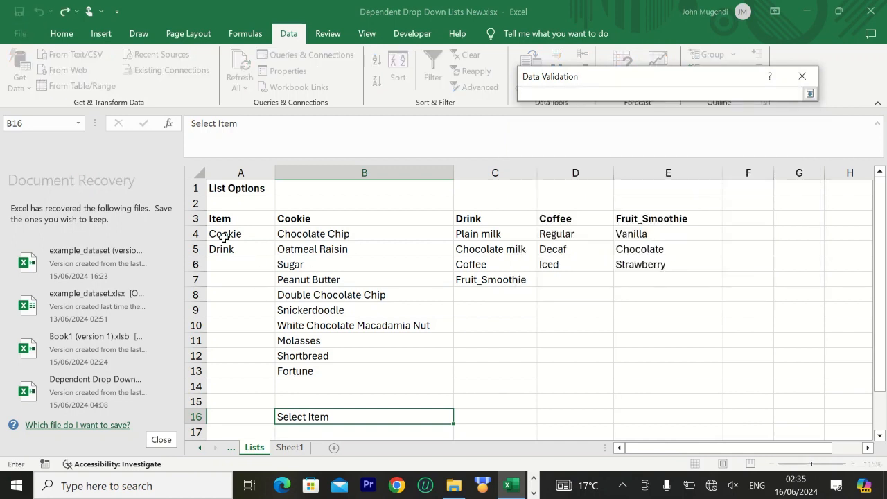
drag(223, 236, 270, 256)
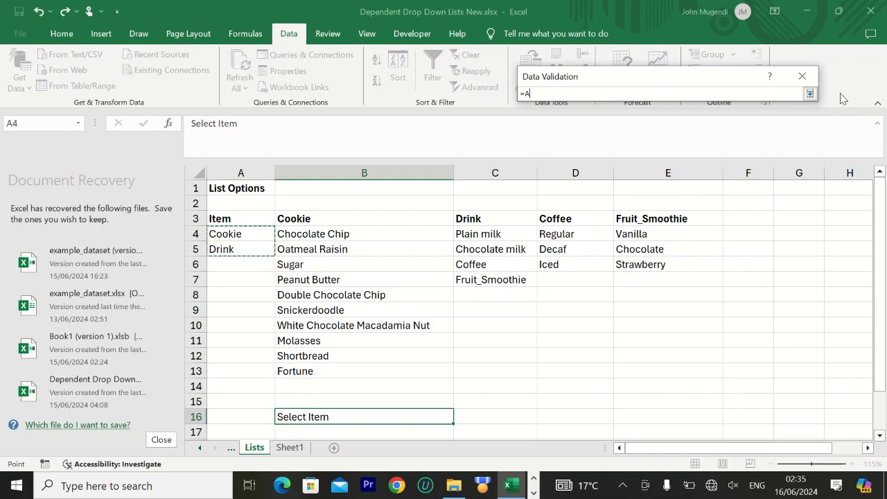
click(810, 92)
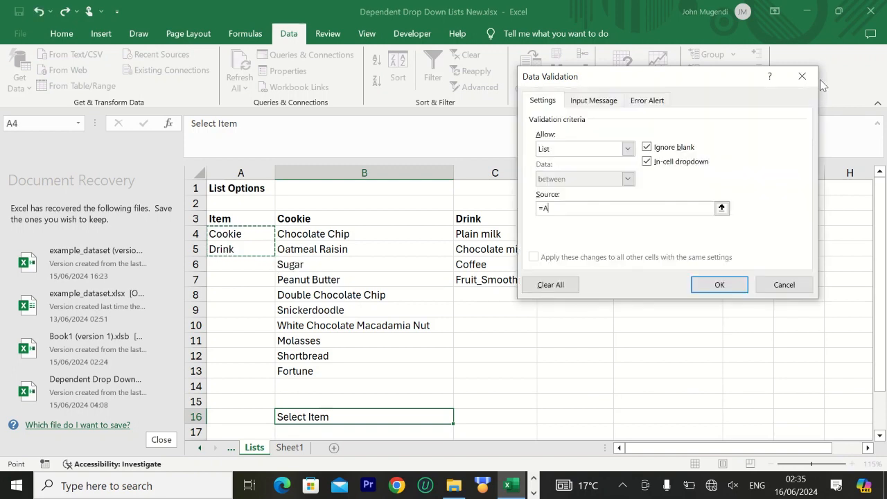
click(719, 285)
Step: Check the options offered in B16's drop-down without choosing one
scroll(394, 388, down, 1)
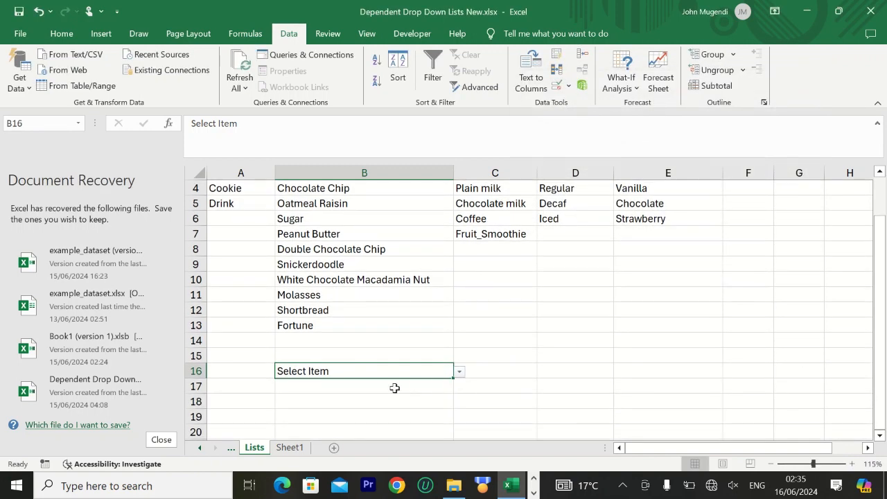
click(460, 374)
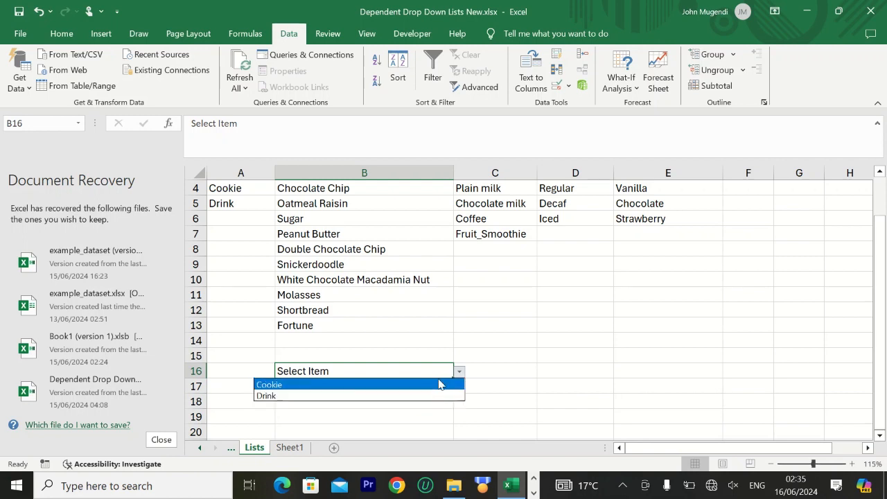
click(487, 375)
Step: Enter Drink/Coffee as placeholder text in cell C16
scroll(480, 337, up, 1)
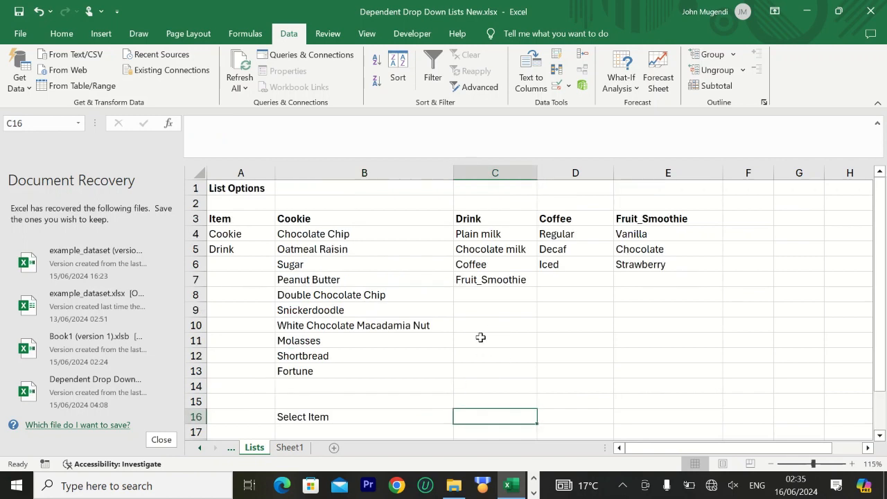
text(Dirnk)
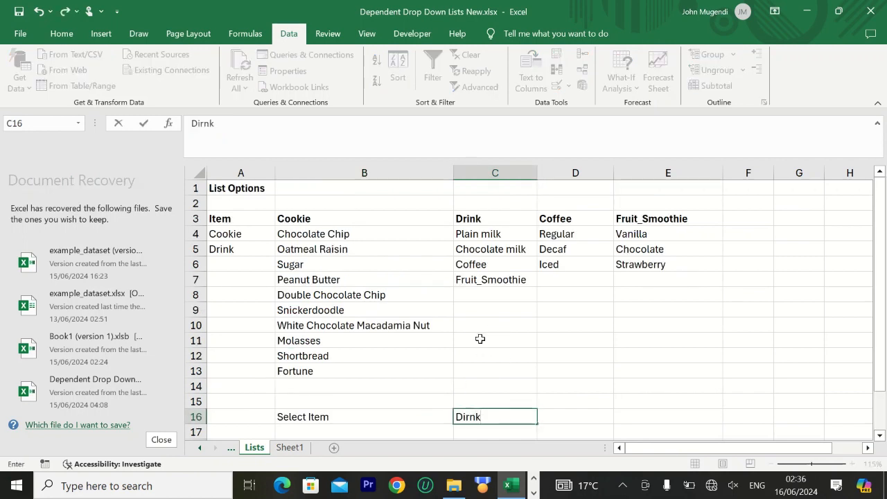
key(BackSpace)
key(BackSpace)
key(BackSpace)
text(rink/Coffee)
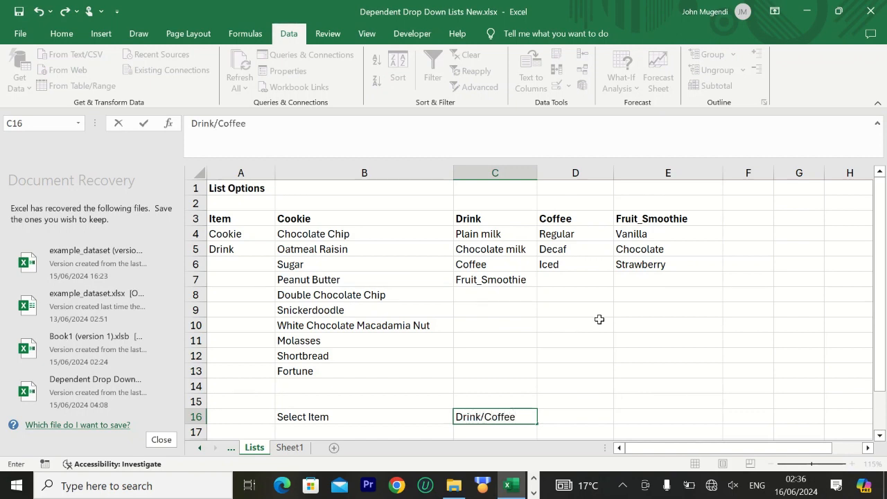
scroll(581, 343, down, 1)
click(546, 369)
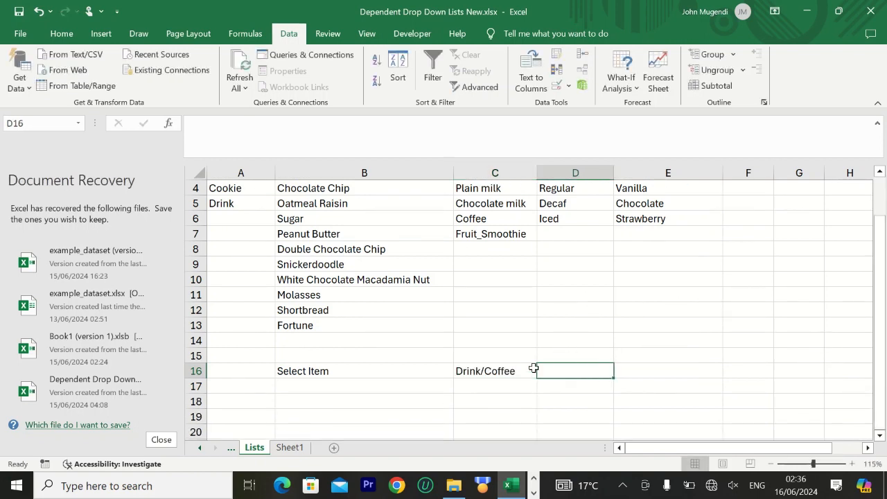
Step: Add a List data validation rule to C16 with the source =indirect(B16), accepting it despite the source error
click(512, 371)
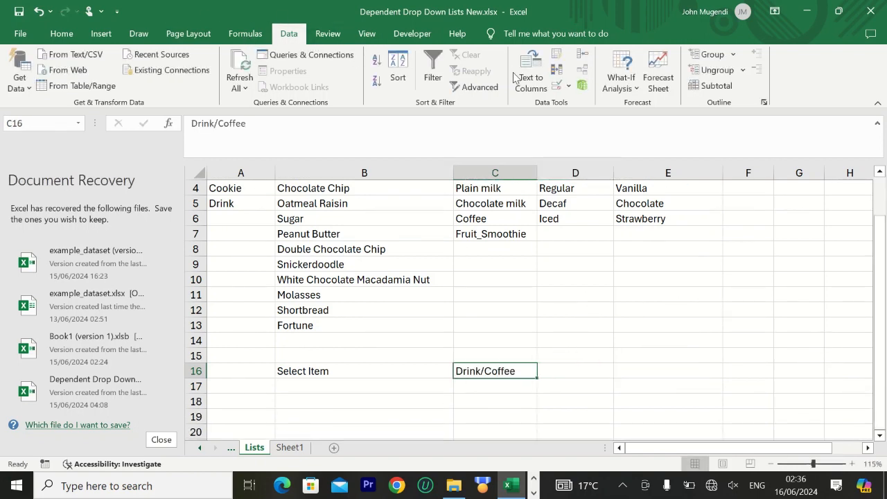
click(569, 86)
click(589, 104)
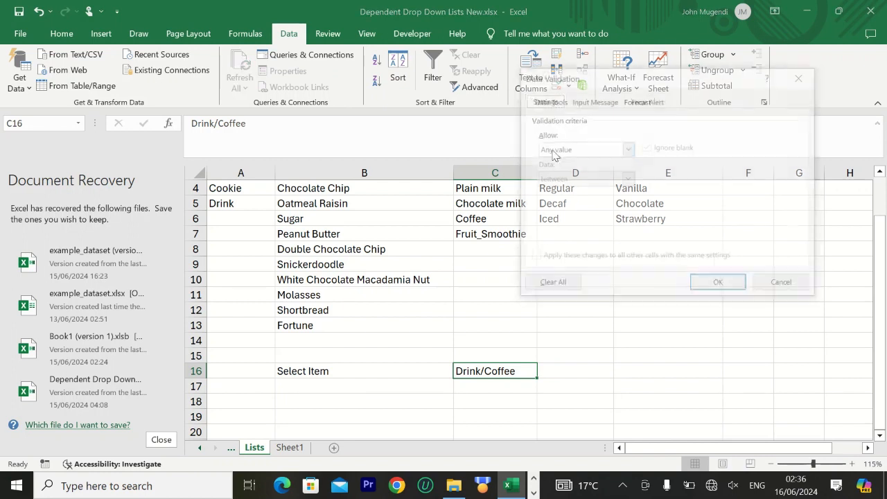
click(628, 148)
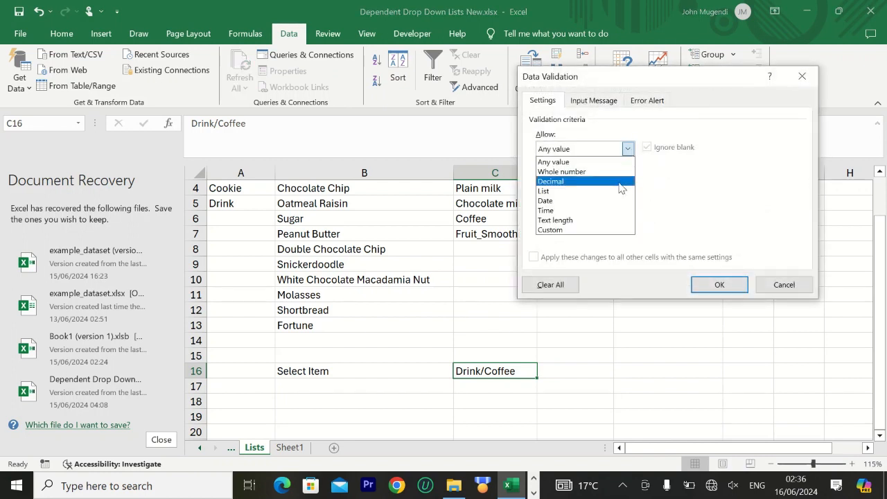
click(596, 188)
click(591, 208)
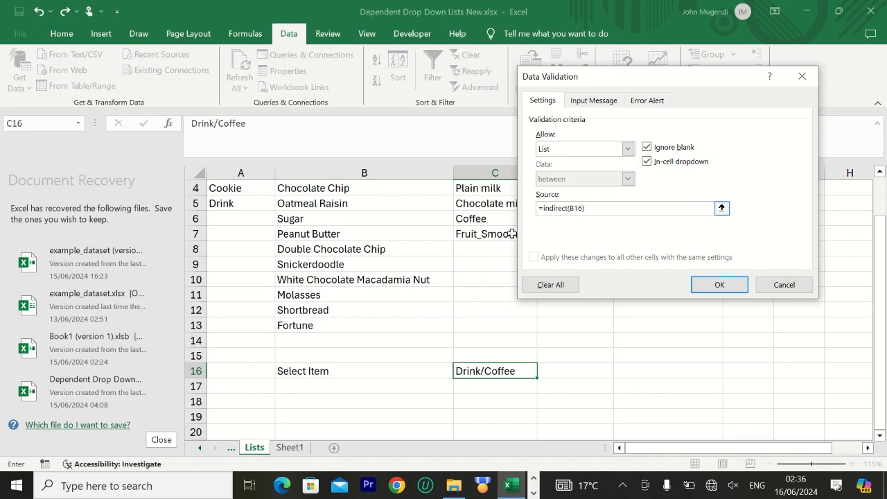
click(721, 283)
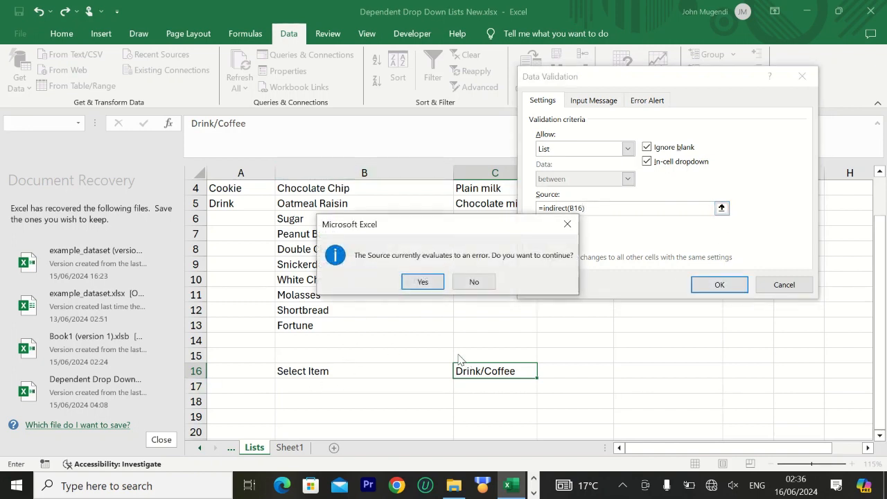
click(422, 281)
Step: Choose Cookie in B16 and check the dependent options in C16's drop-down
click(425, 371)
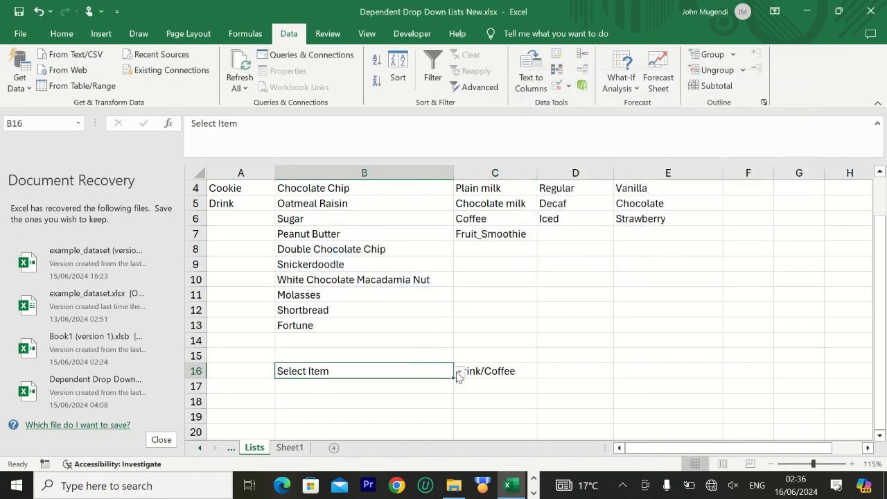
click(457, 372)
click(432, 387)
click(511, 370)
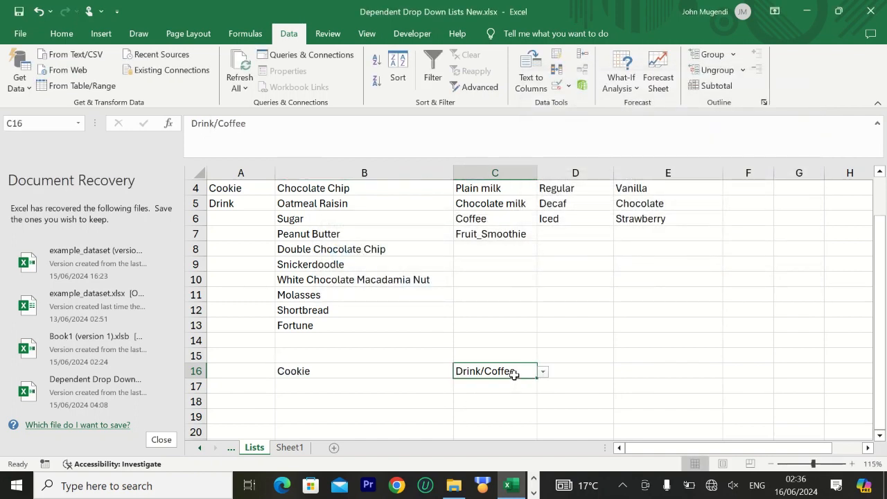
click(544, 372)
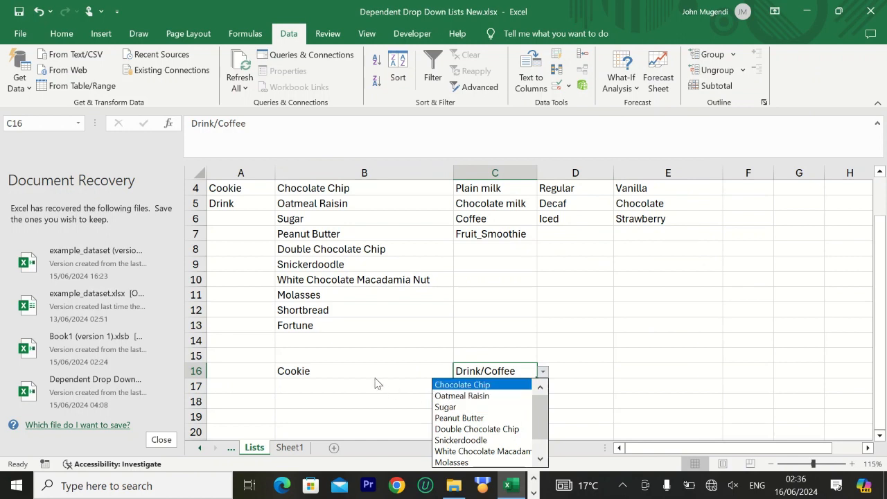
Step: Switch B16 to Drink and open the dependent options in C16's drop-down
click(391, 367)
click(434, 372)
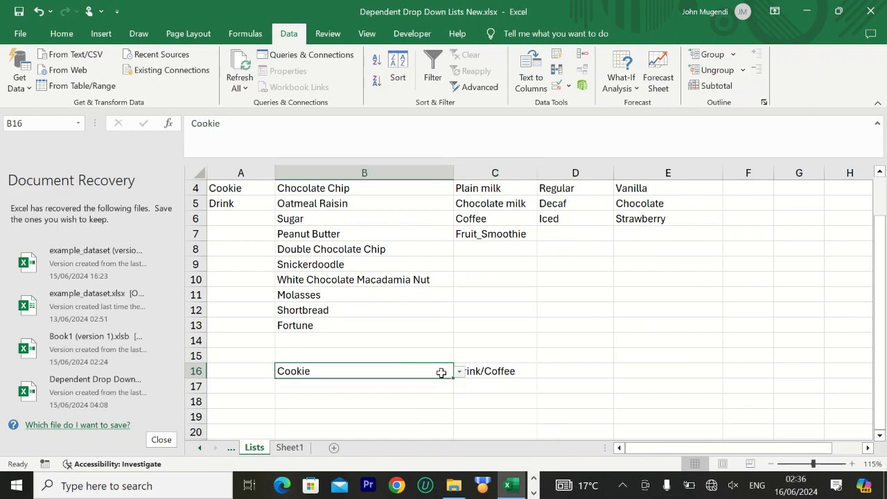
click(459, 372)
click(414, 395)
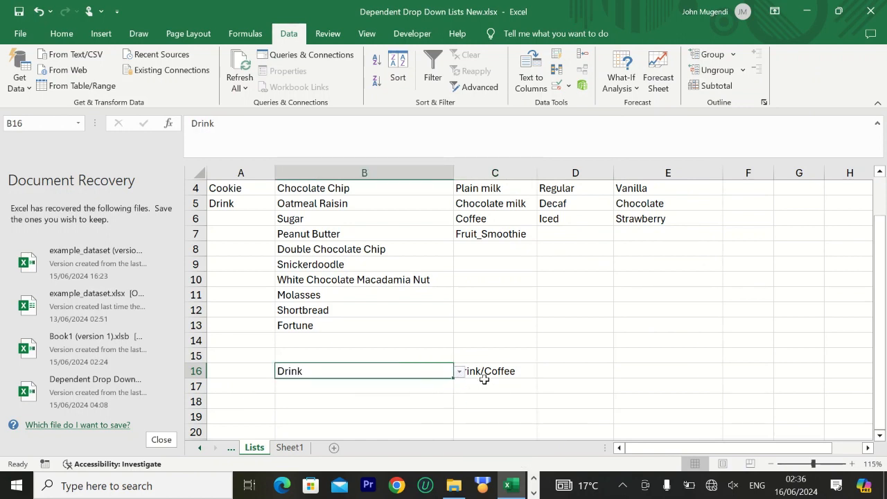
click(496, 373)
click(543, 373)
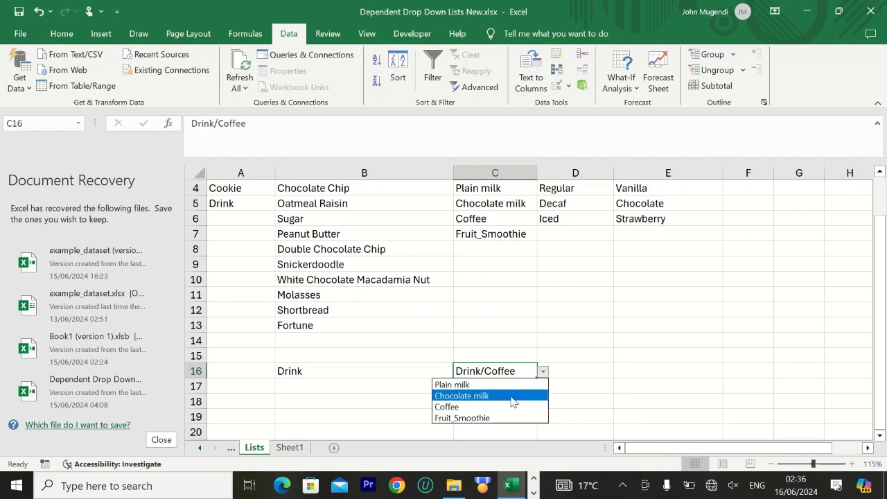